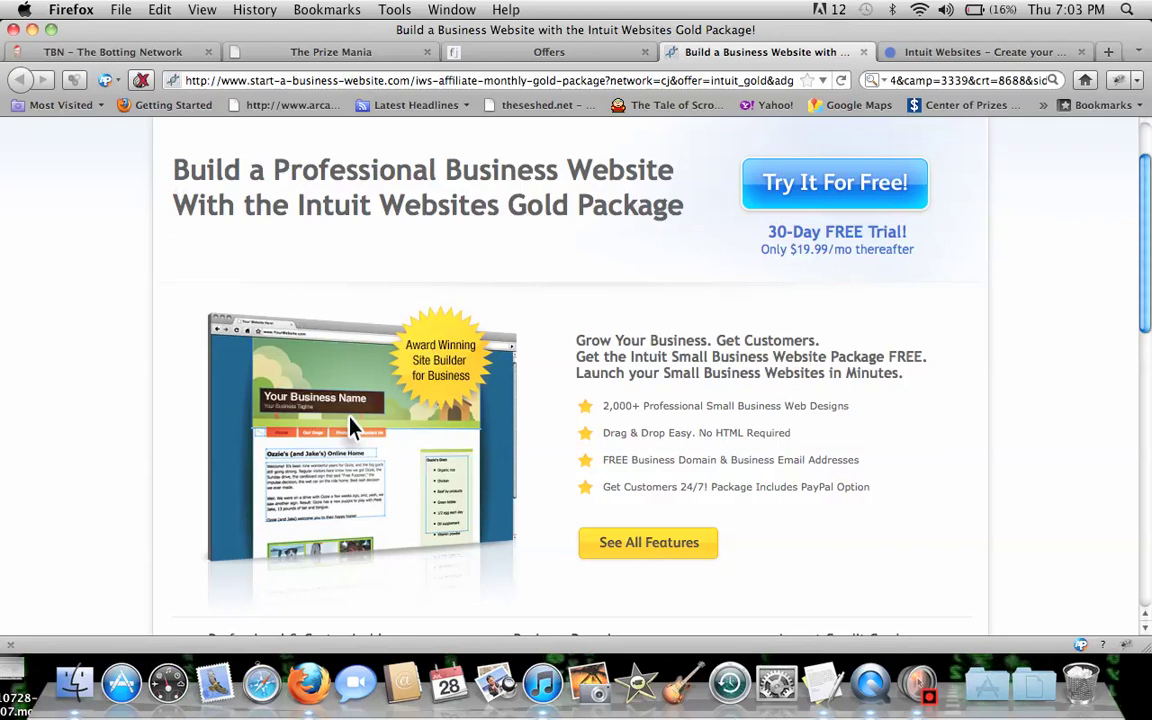
Bring up the Intuit Websites signup form and enter the e-mail address, User ID and password.
scroll(576, 380, up, 2)
click(350, 508)
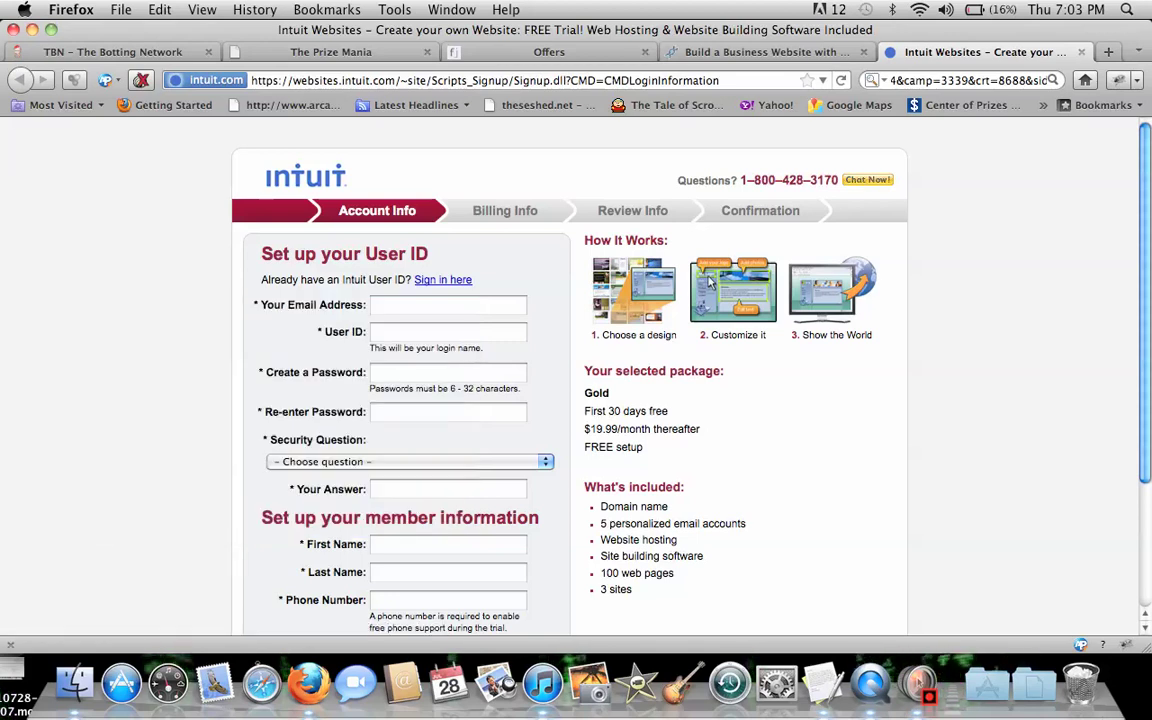
scroll(710, 280, down, 1)
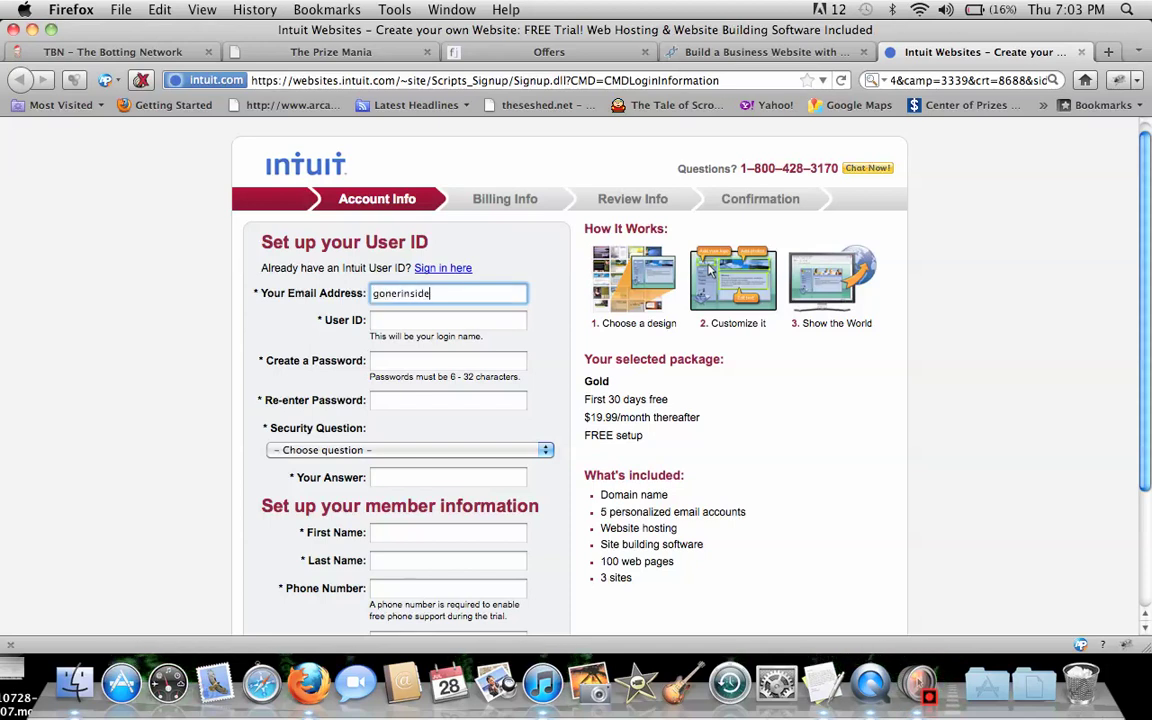
text(gmail)
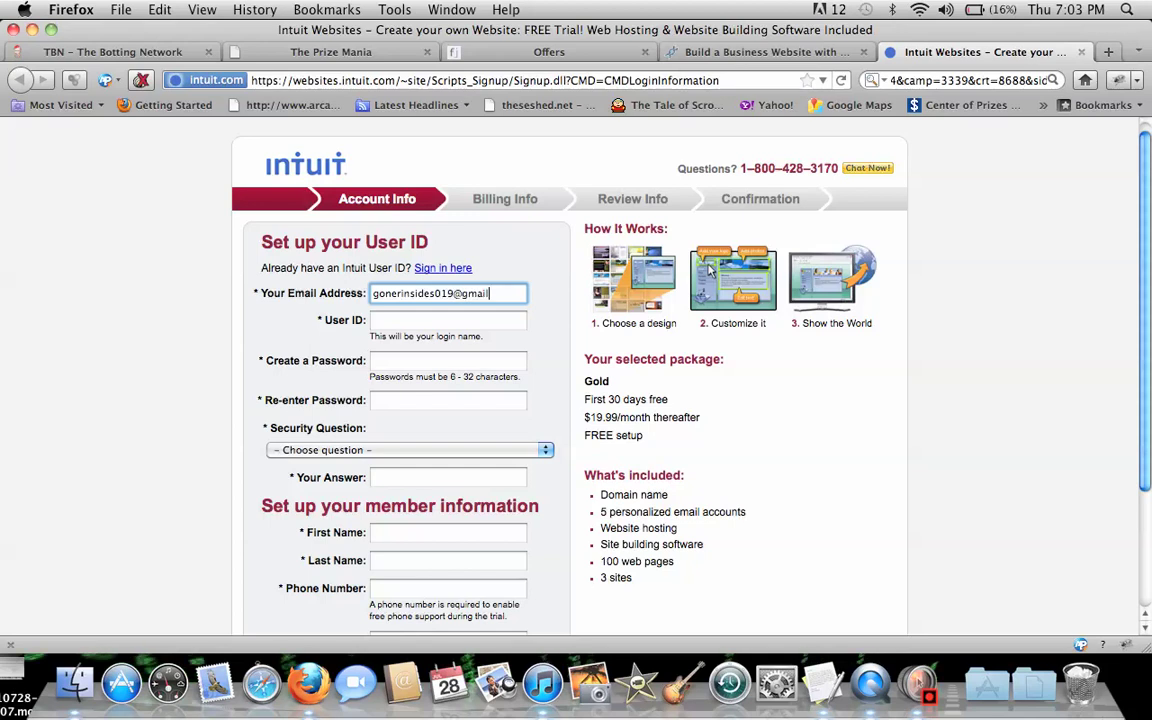
text(.com)
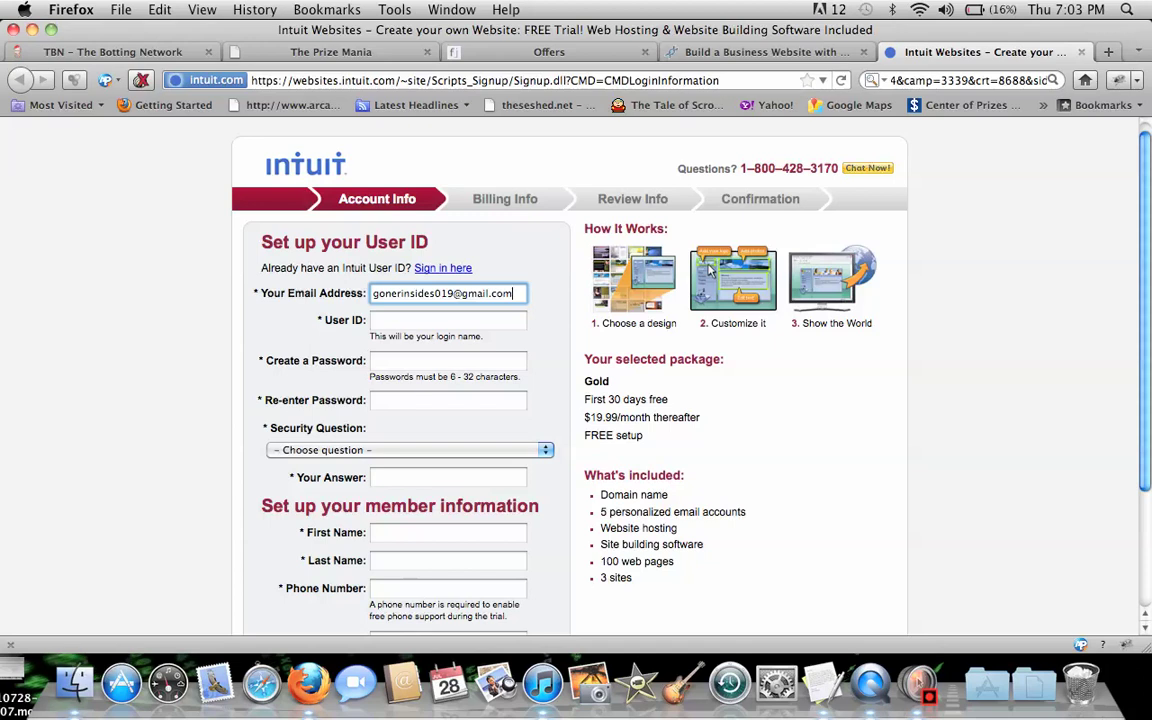
key(Tab)
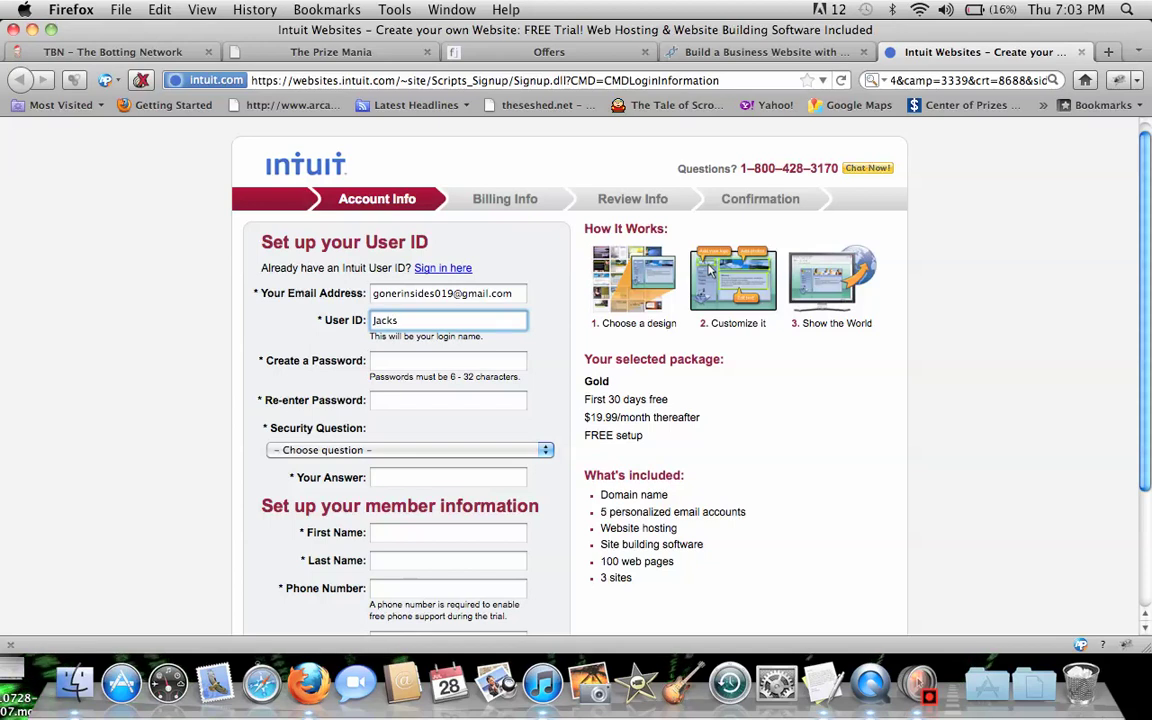
key(Tab)
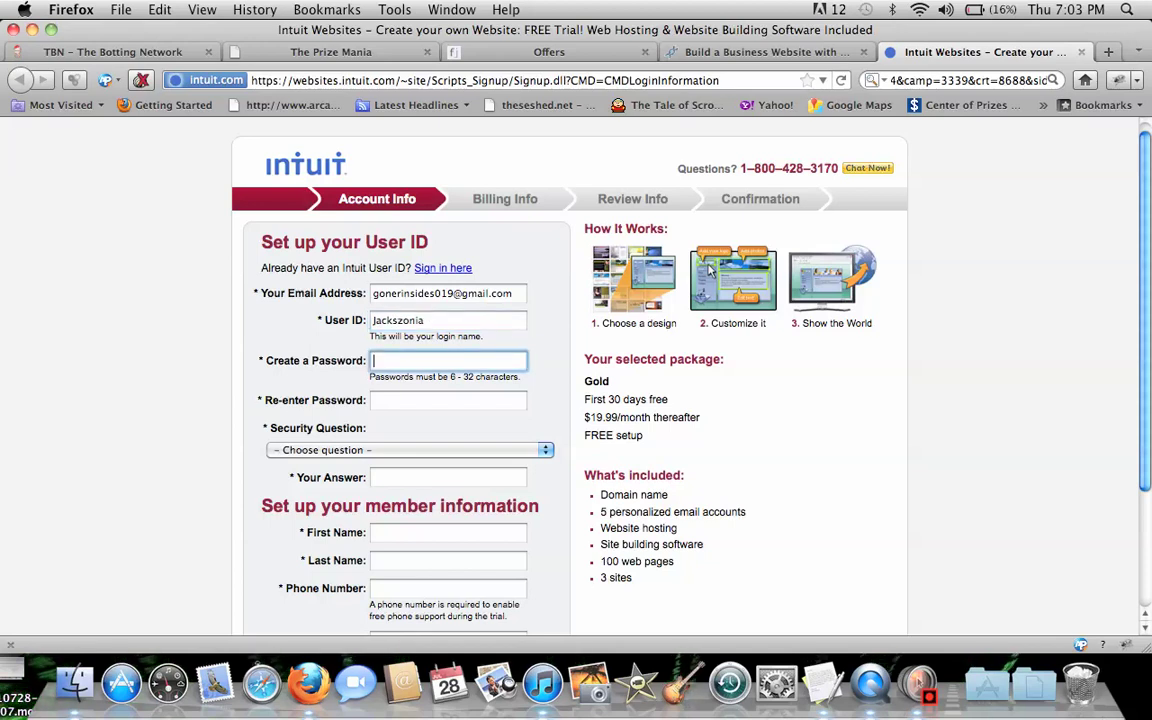
text(•••••••)
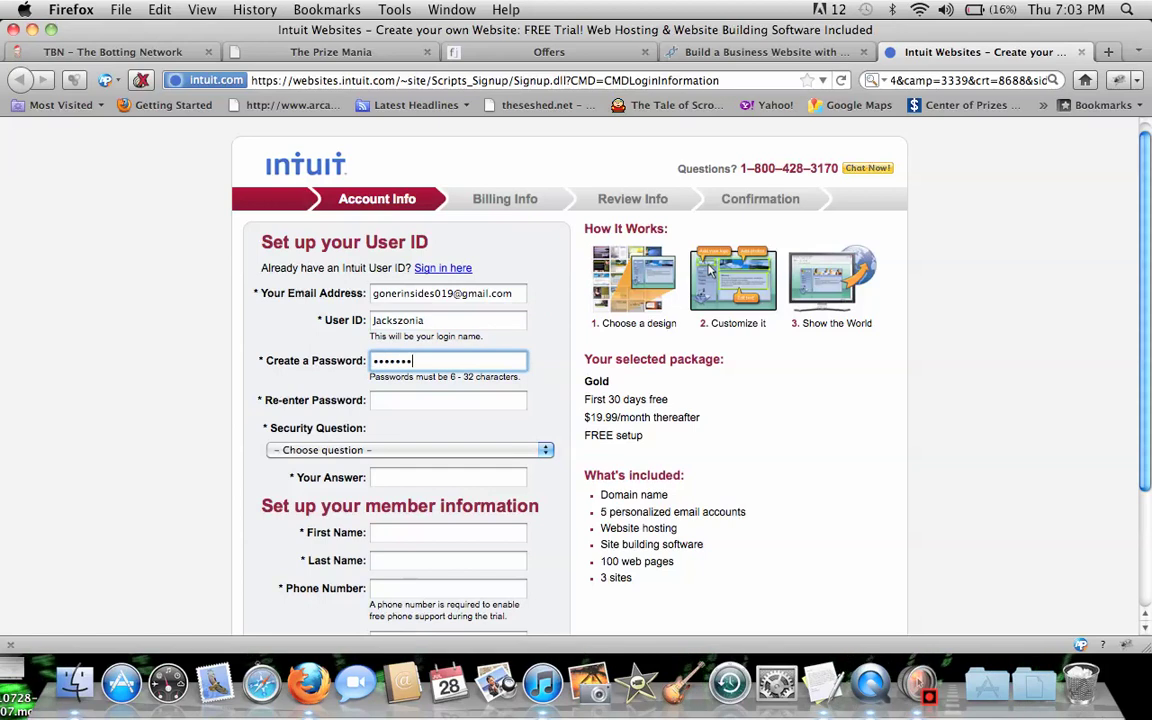
key(Tab)
text(•••••••)
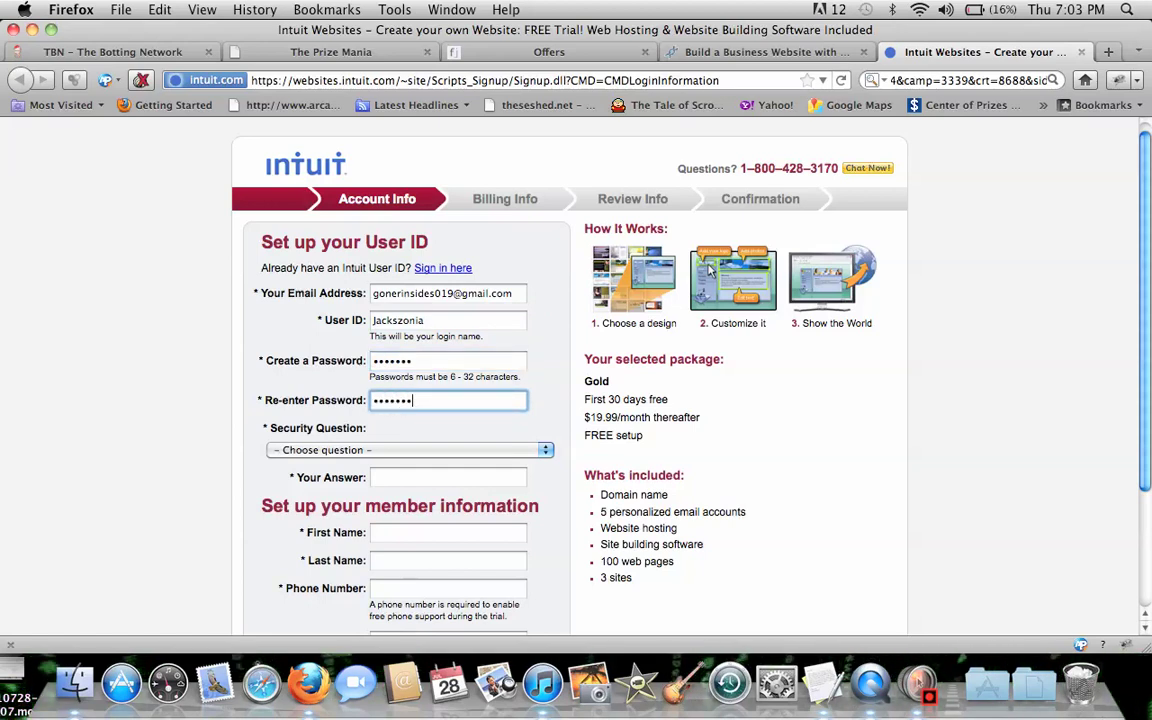
key(Tab)
key(space)
key(Down)
key(Down)
key(Down)
key(Up)
key(Up)
key(Return)
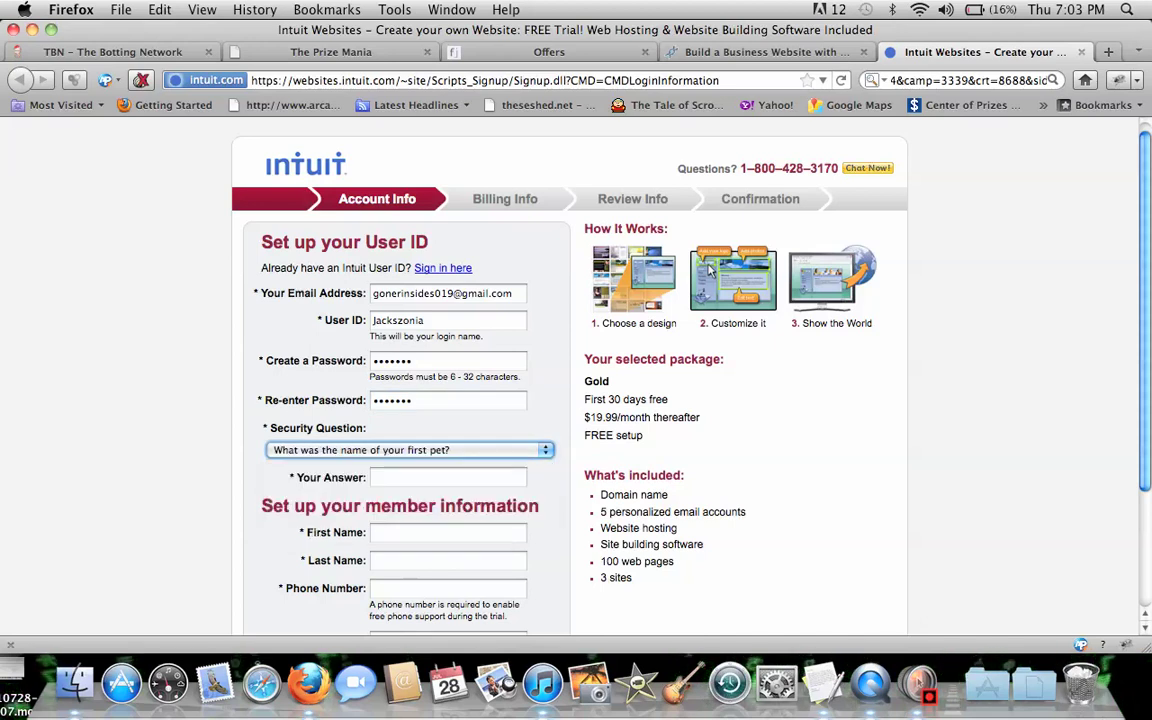
key(Tab)
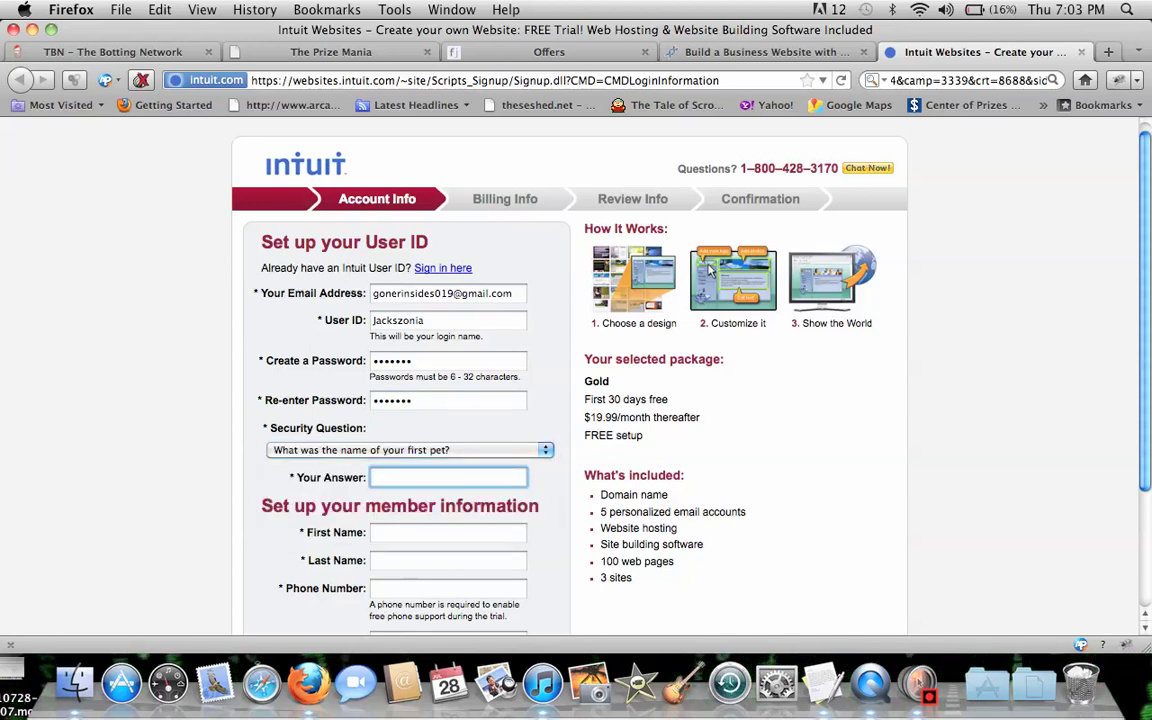
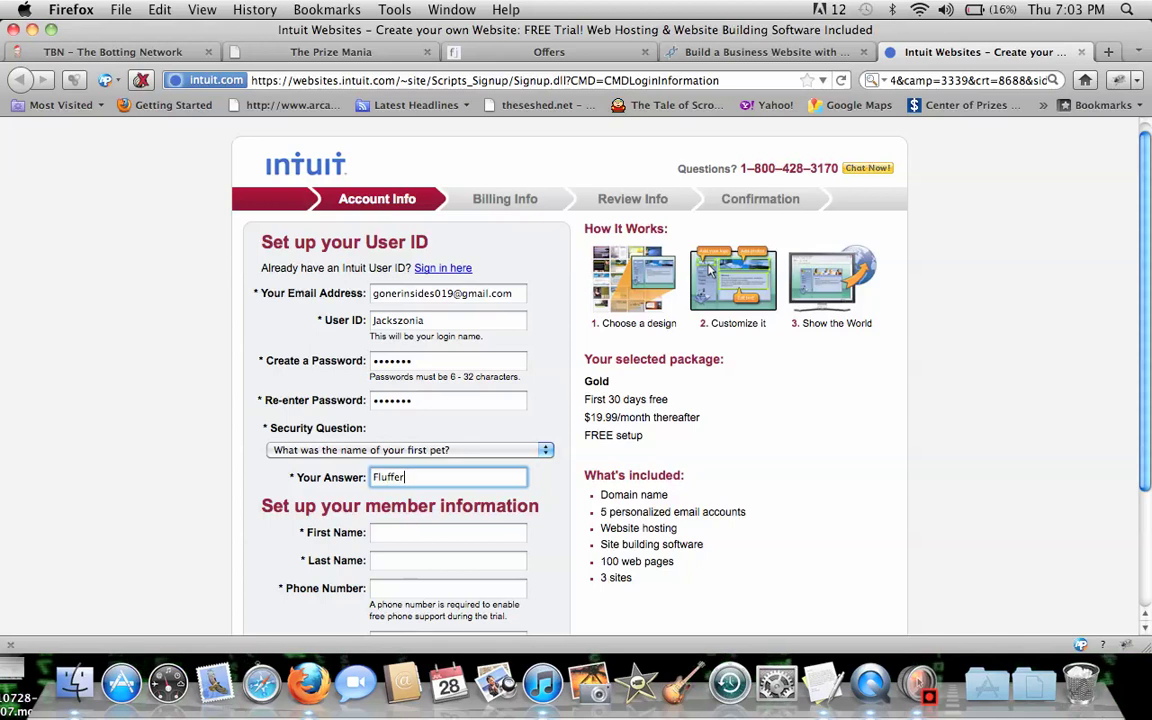
key(Tab)
scroll(708, 268, down, 3)
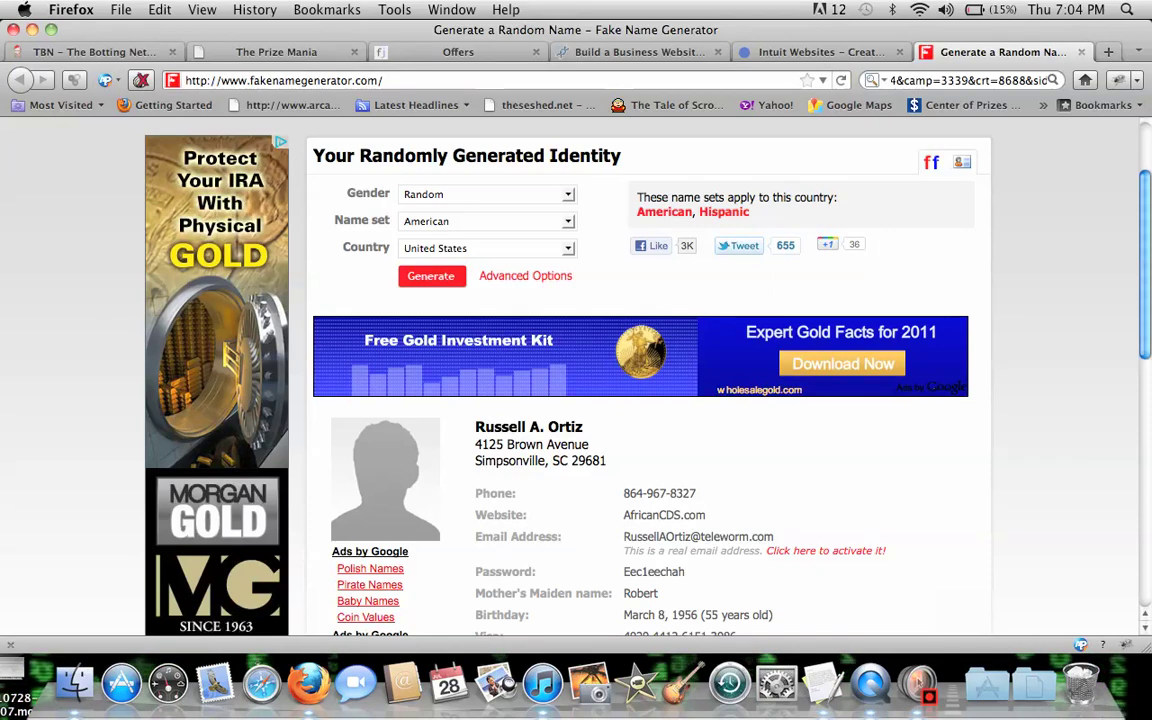
Enter the member's first name and last name on the signup form.
key(ctrl+shift+Tab)
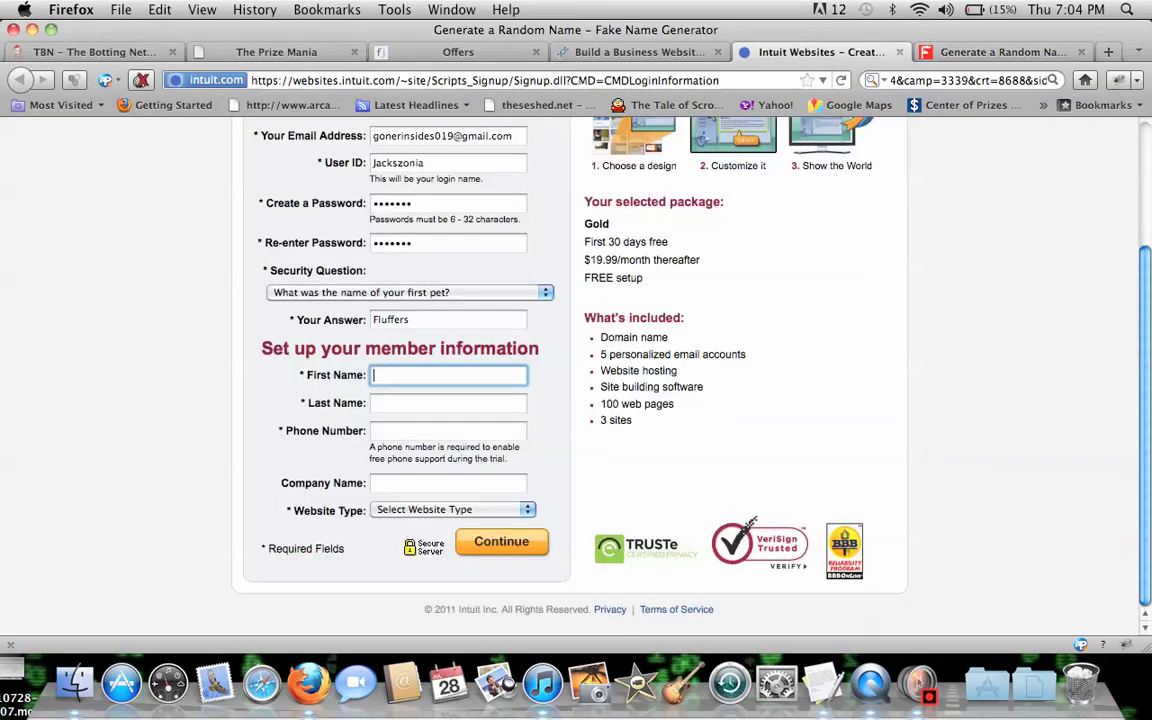
key(Tab)
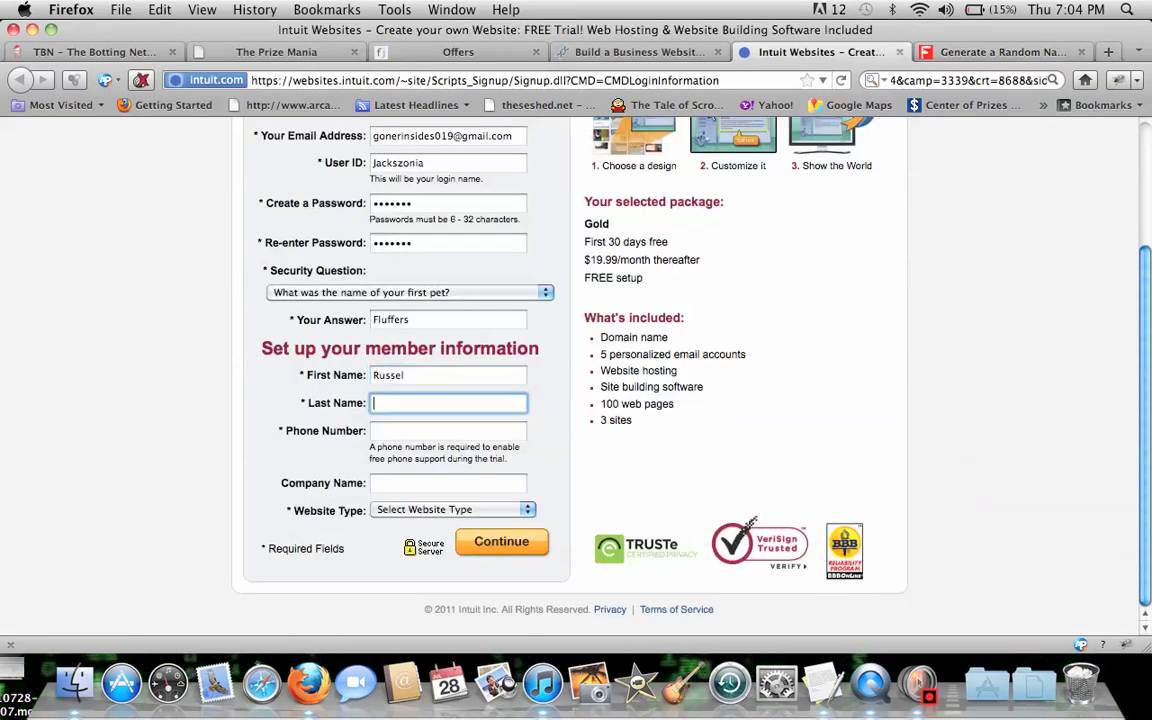
key(BackSpace)
key(BackSpace)
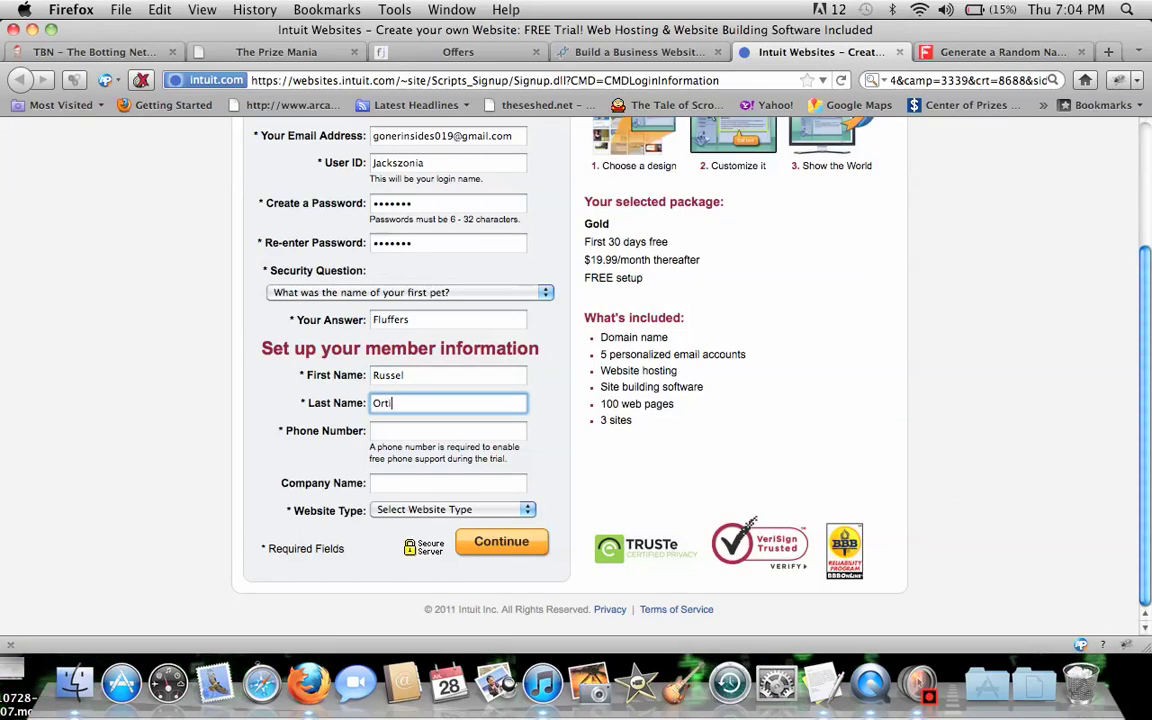
key(Tab)
Enter the phone number, choose Personal as the website type, and continue to billing.
key(Tab)
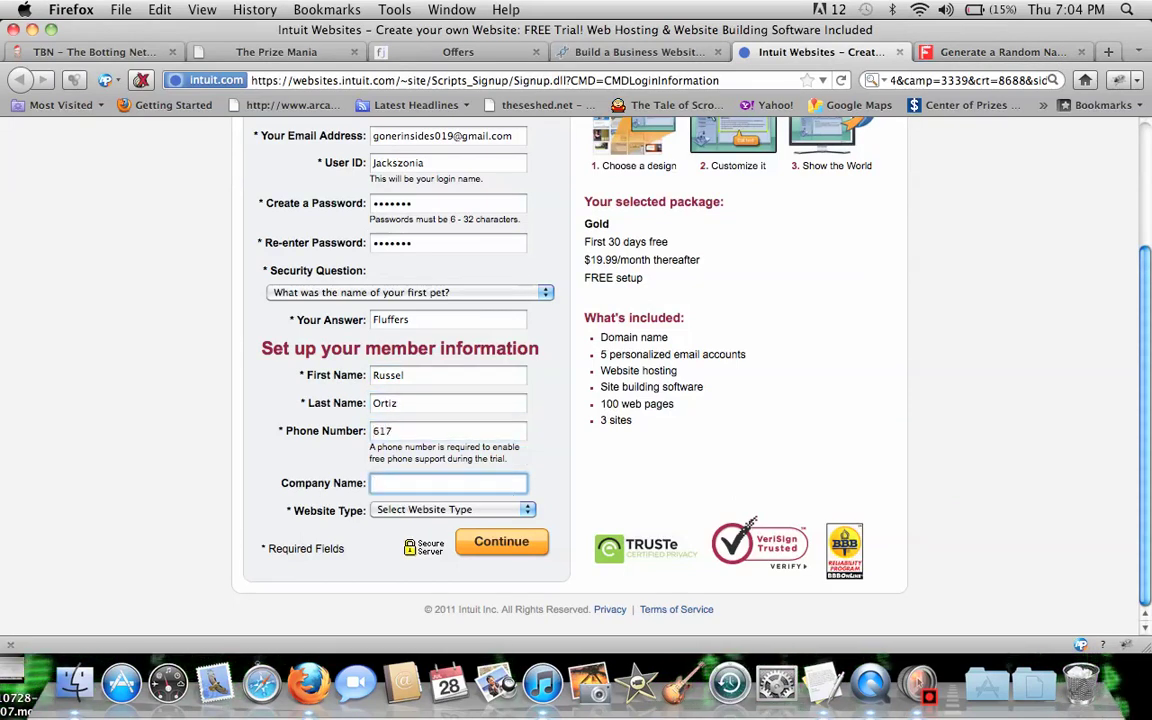
key(shift+Tab)
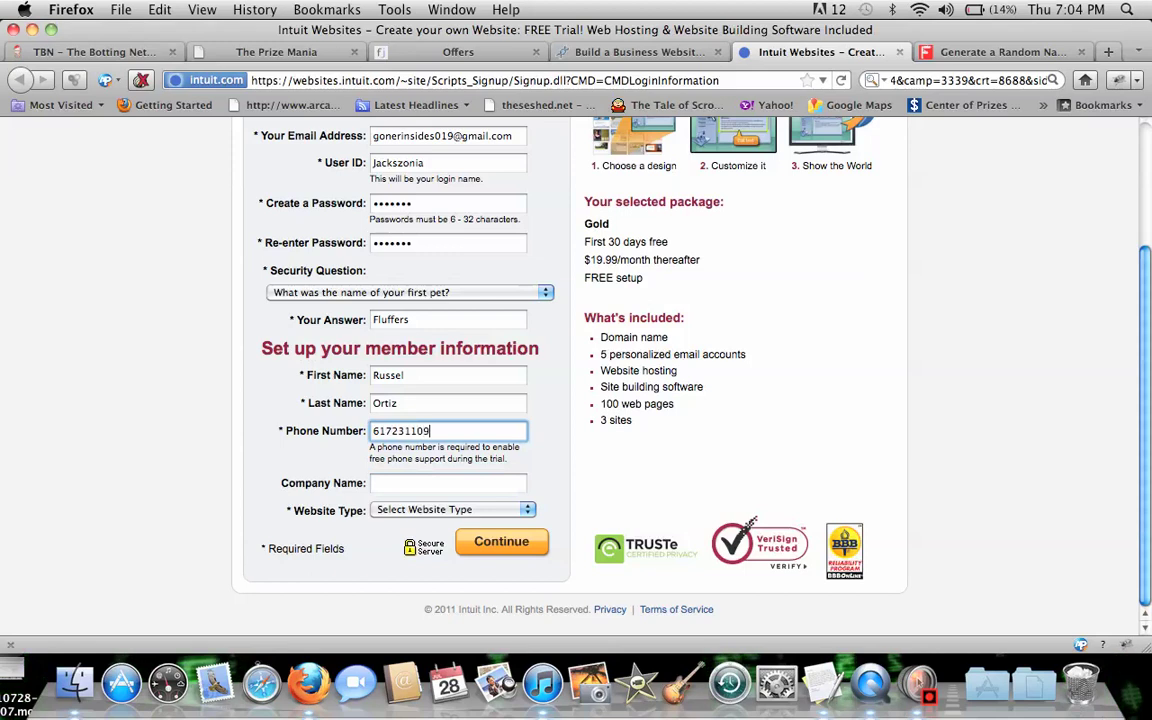
key(Tab)
key(Tab)
key(space)
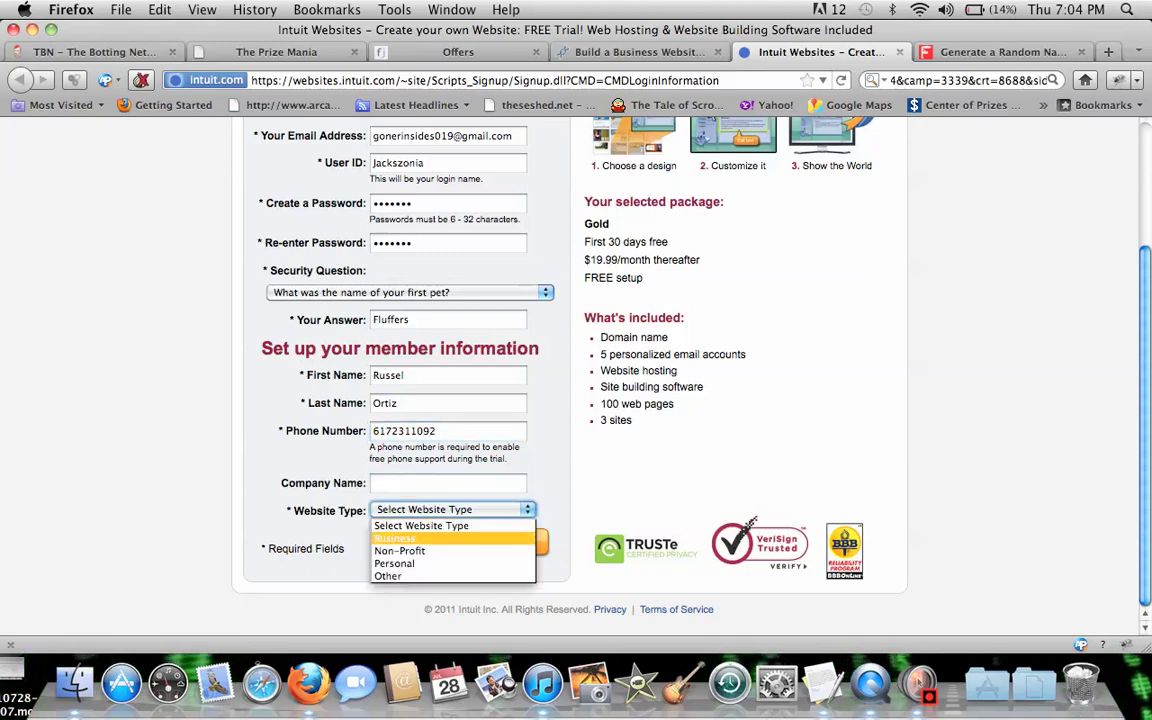
key(Down)
key(Down)
key(Down)
key(Return)
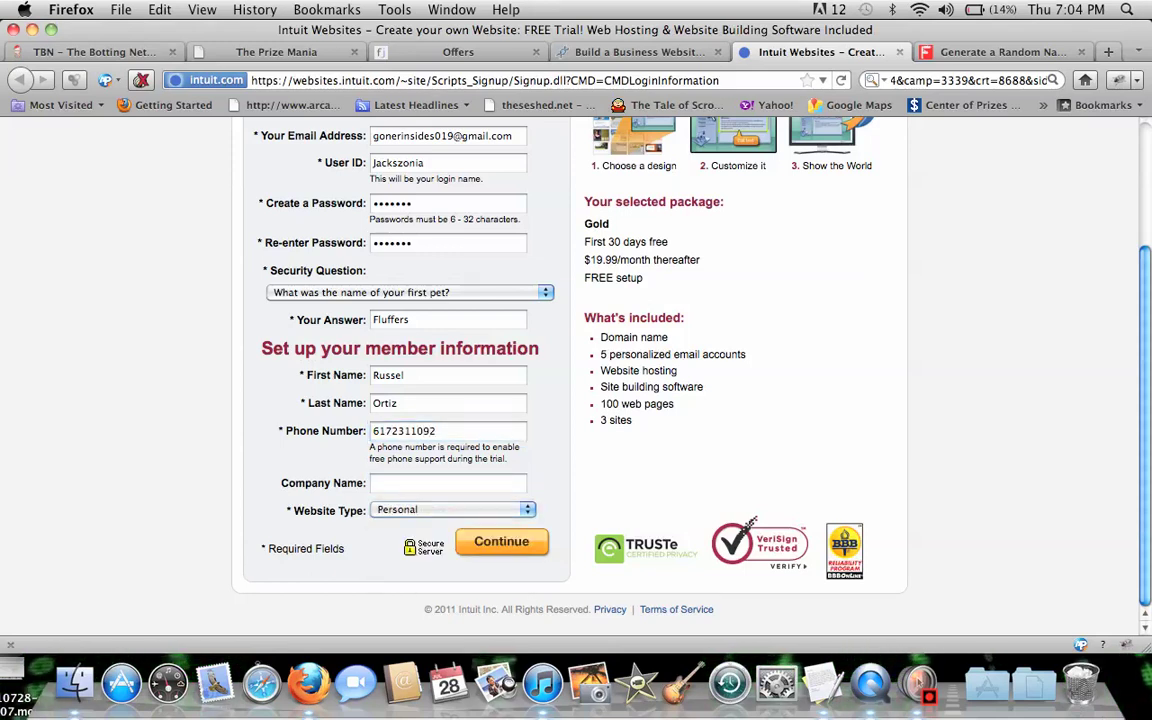
key(Tab)
key(Return)
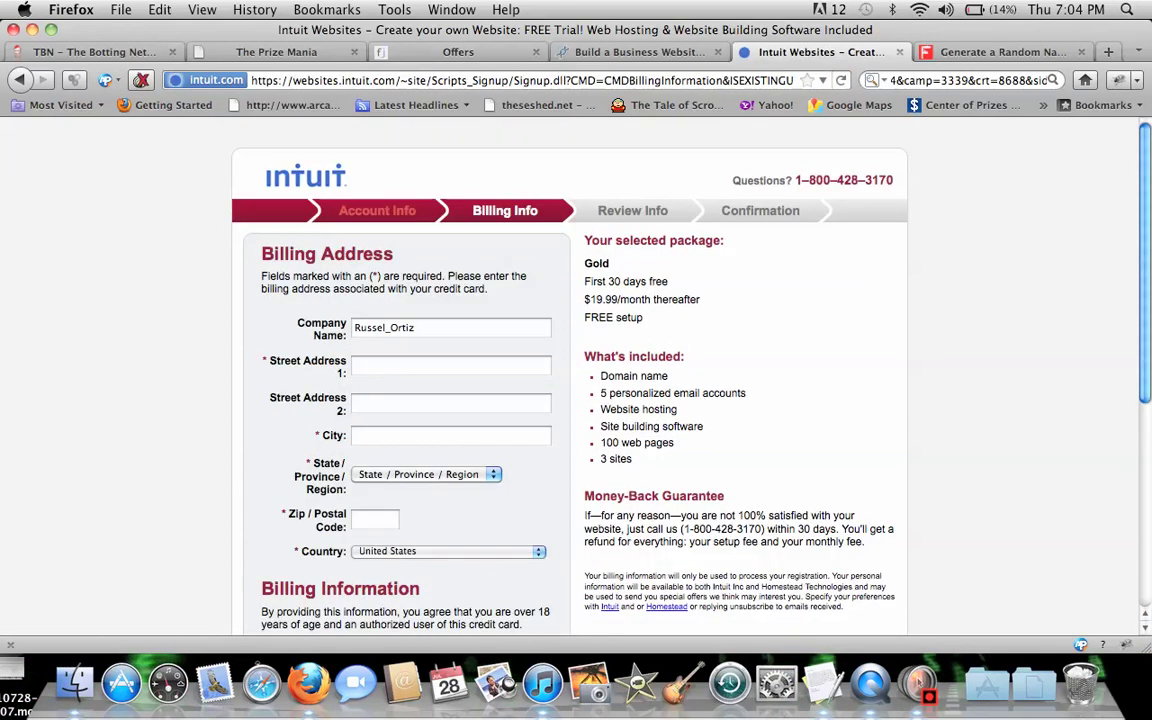
Copy the generated street address into the first billing address line.
key(super+3)
key(super+5)
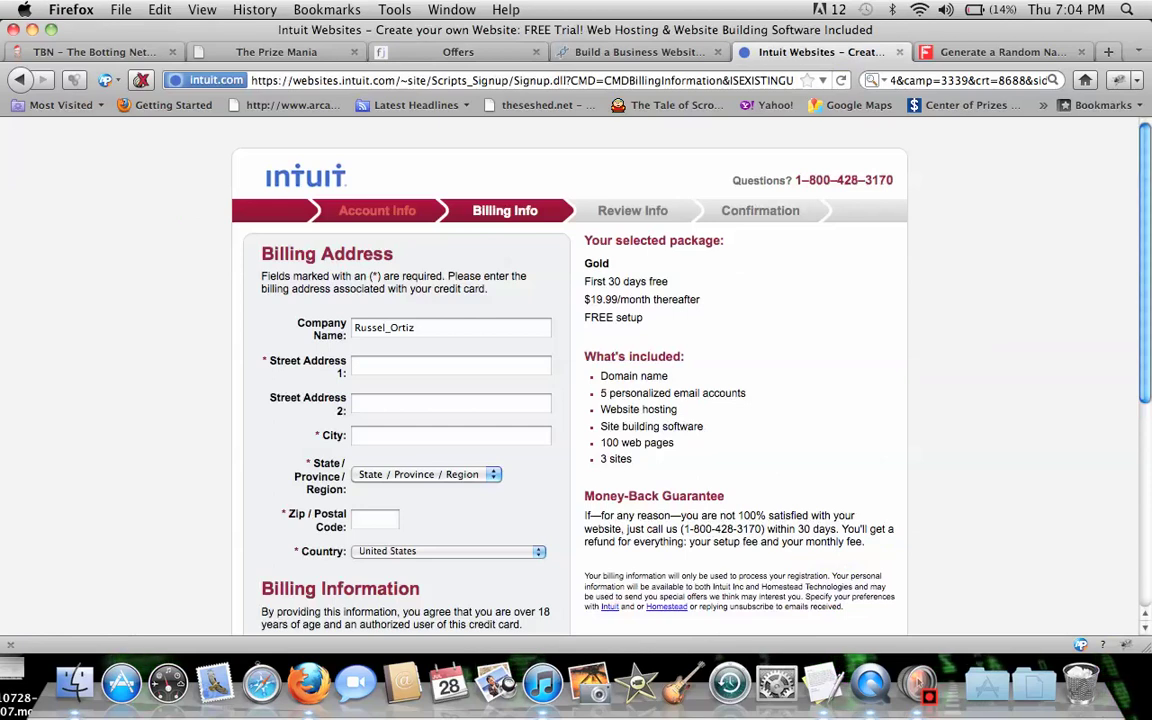
key(Tab)
scroll(576, 380, down, 2)
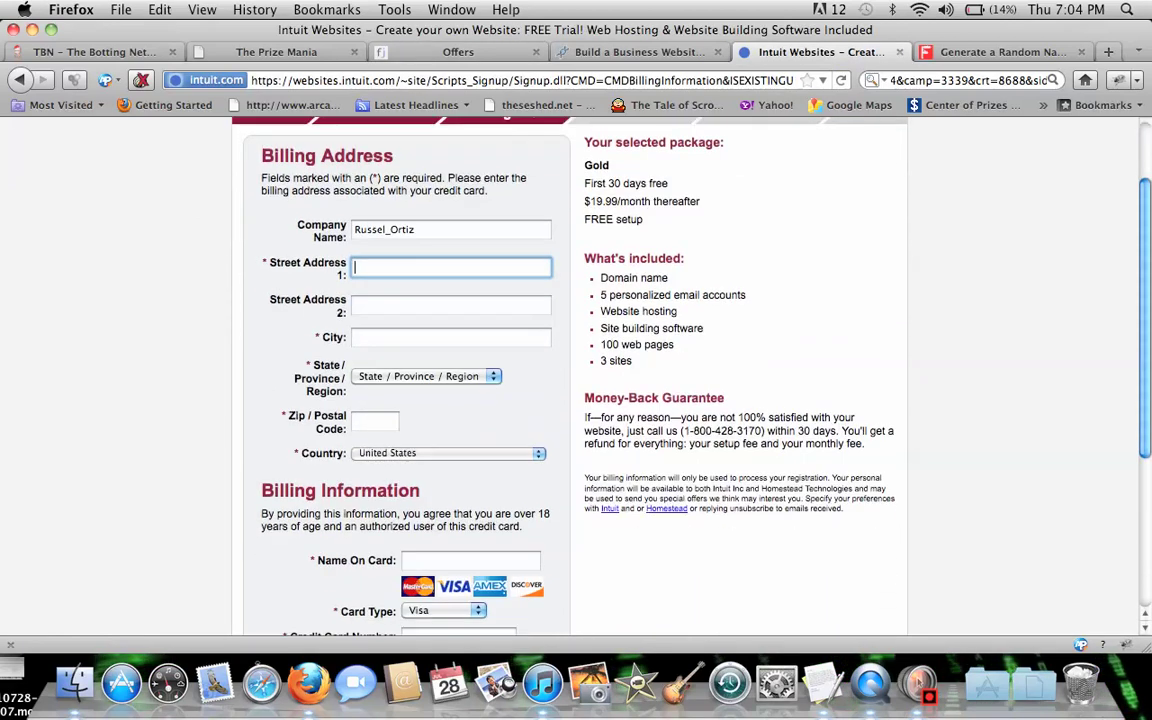
key(super+6)
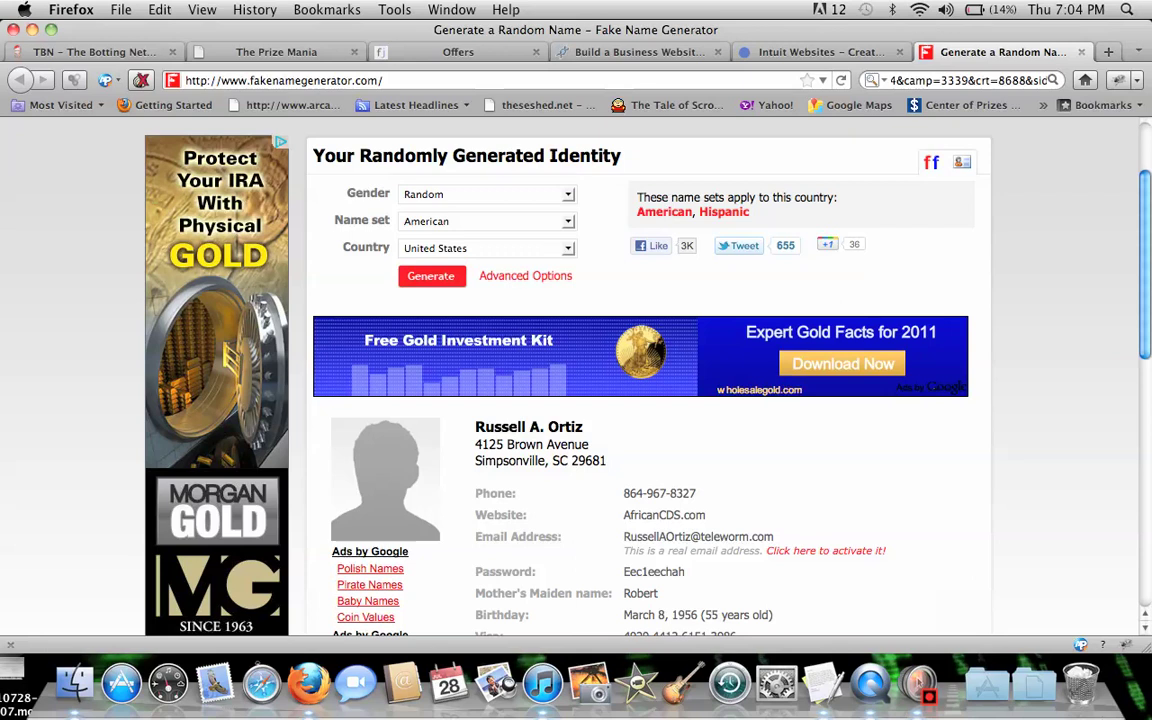
drag(475, 444, 589, 444)
key(super+c)
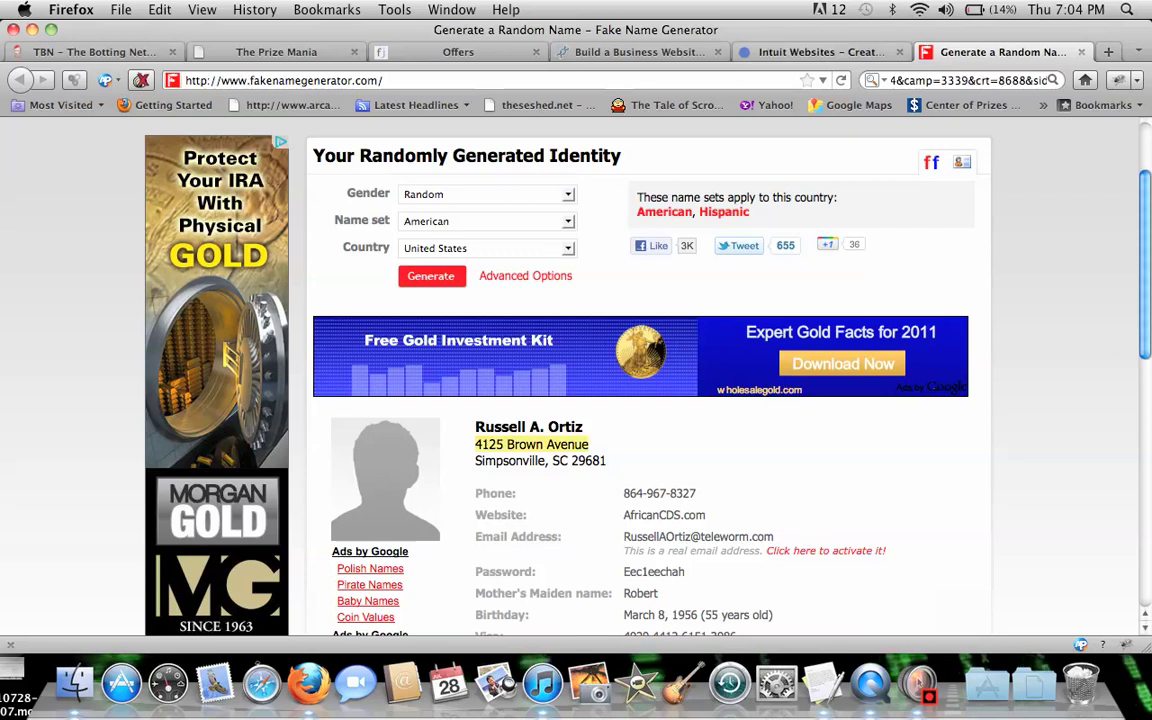
key(super+5)
key(super+v)
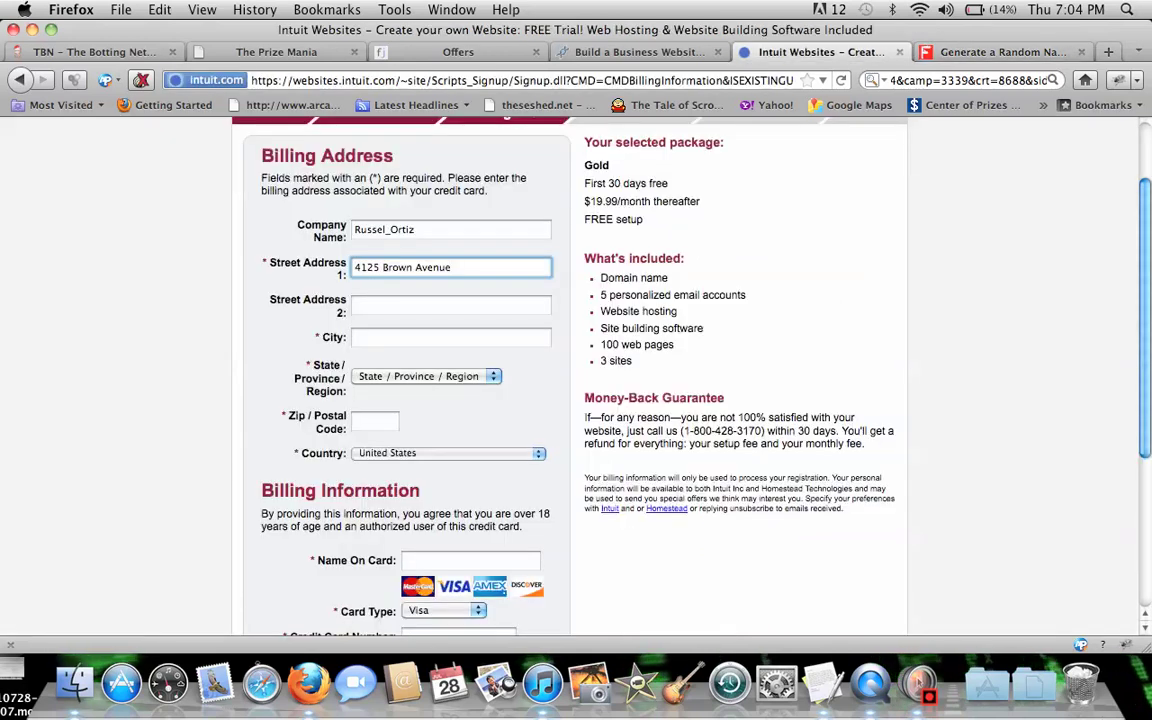
Copy the generated city into City and choose South Carolina as the state.
key(super+6)
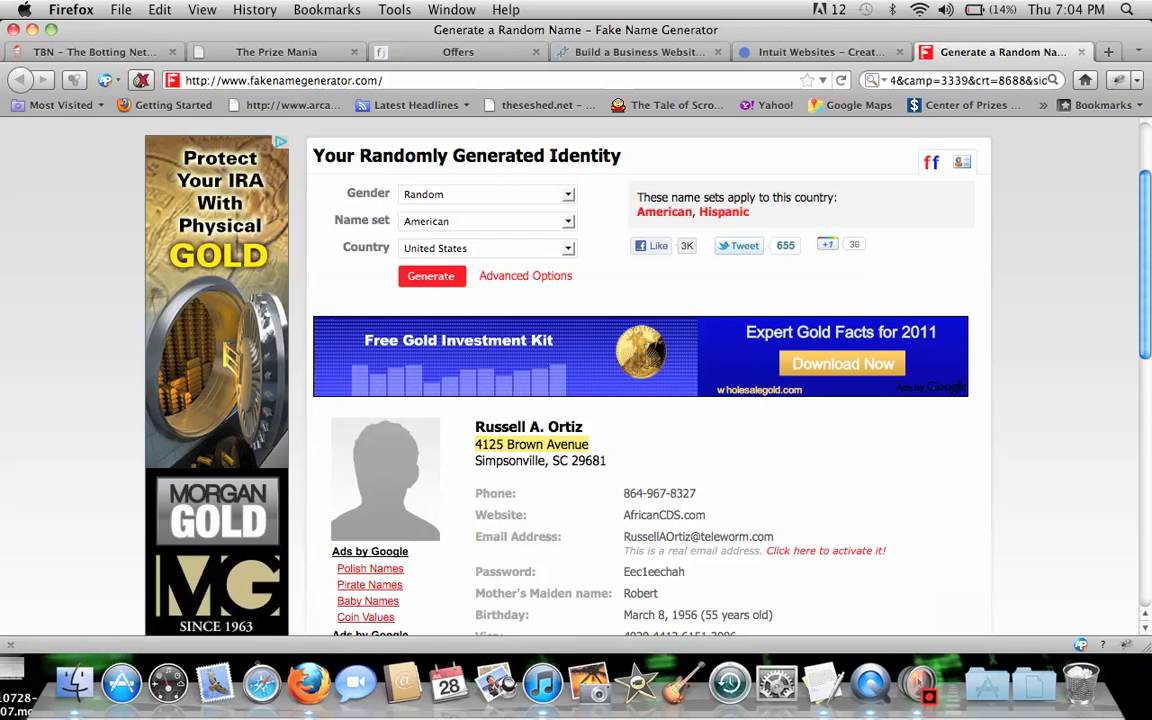
double_click(510, 460)
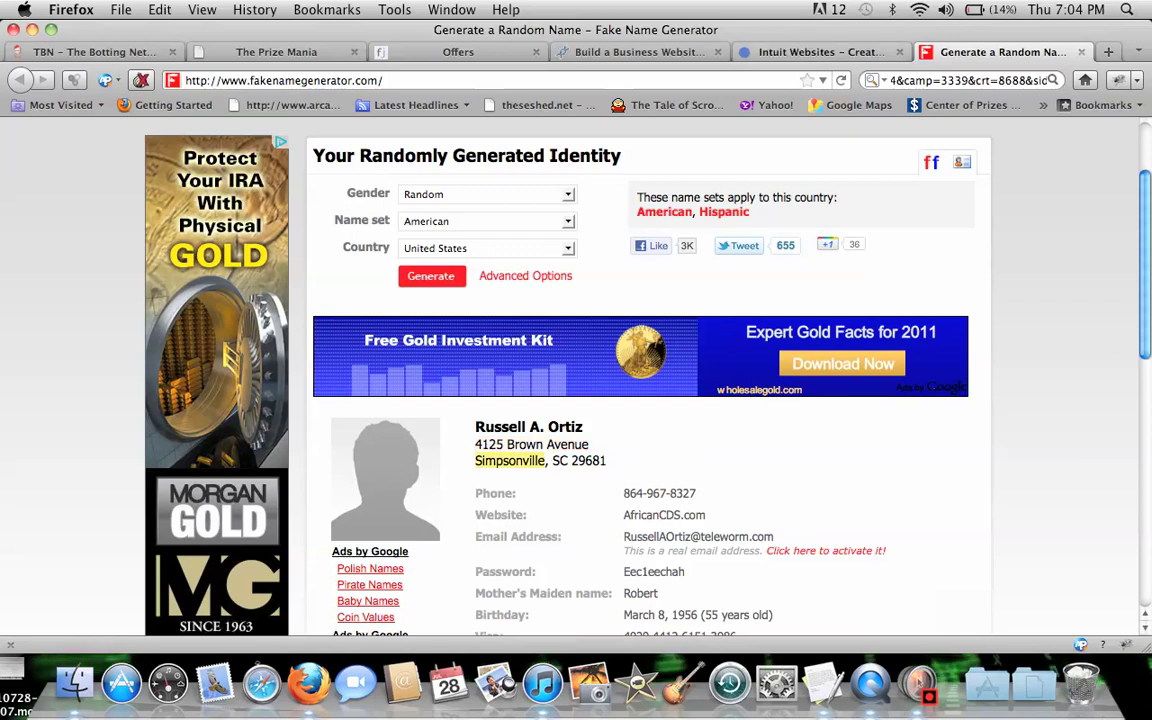
key(super+c)
key(super+5)
key(Tab)
key(Tab)
key(super+v)
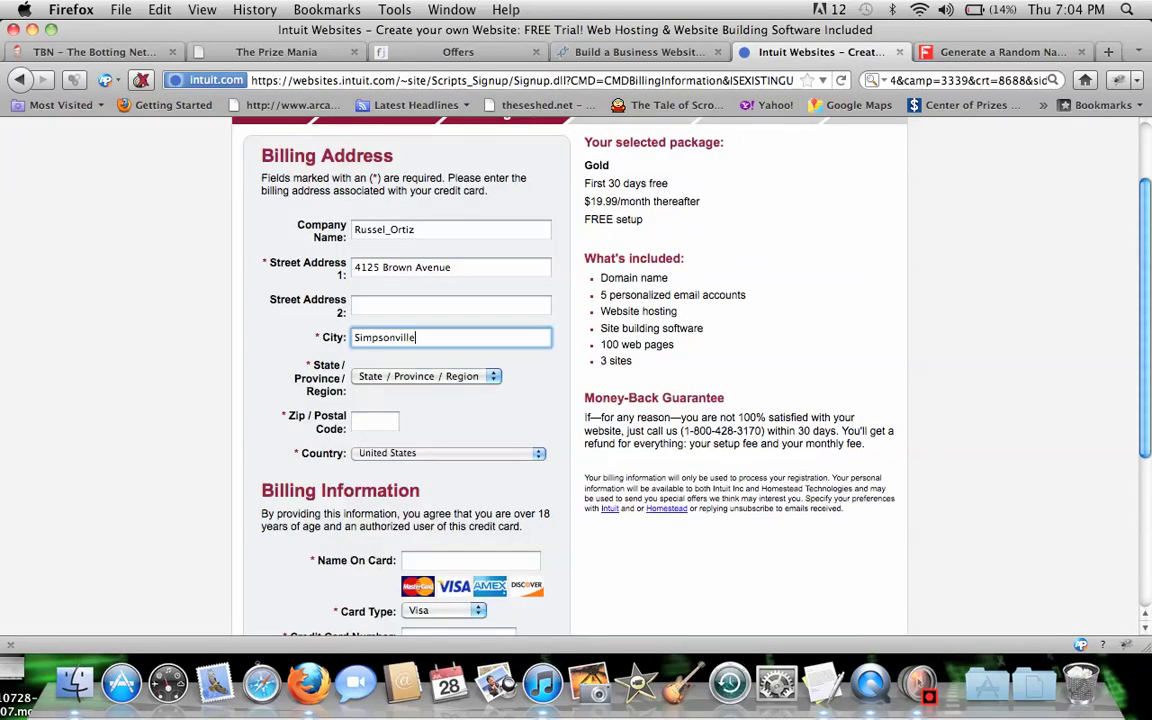
key(Tab)
key(space)
key(s)
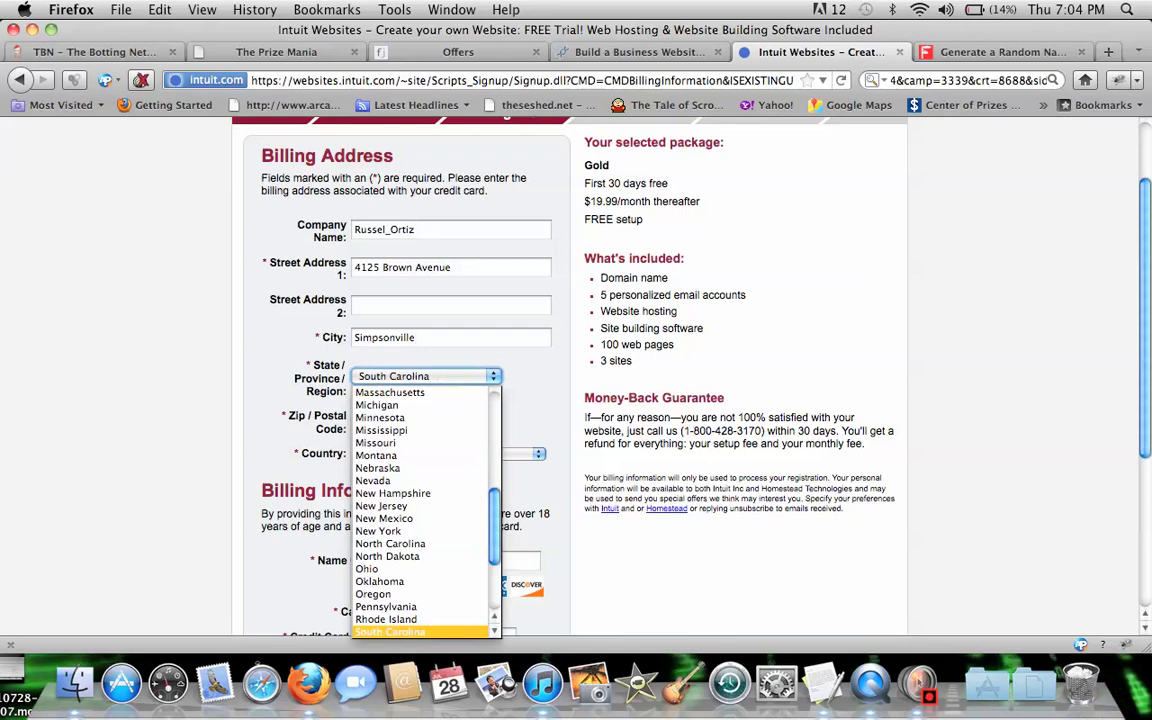
key(Return)
Enter the generated ZIP code into the Zip / Postal Code field.
key(super+6)
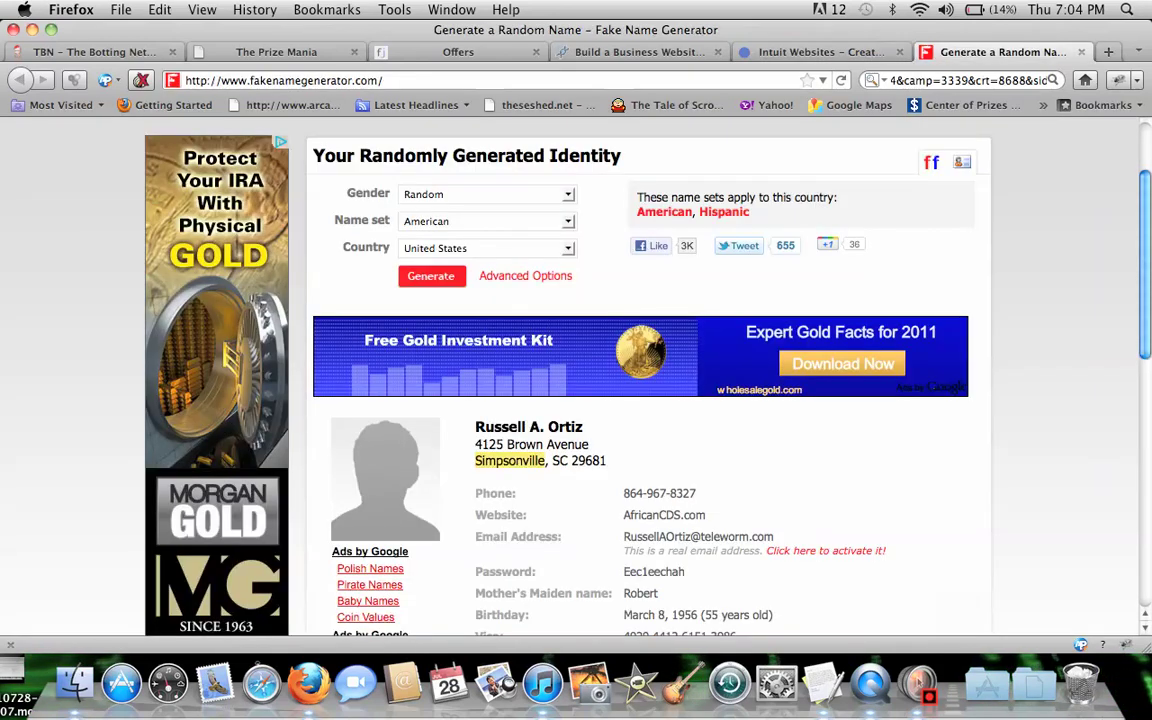
double_click(588, 460)
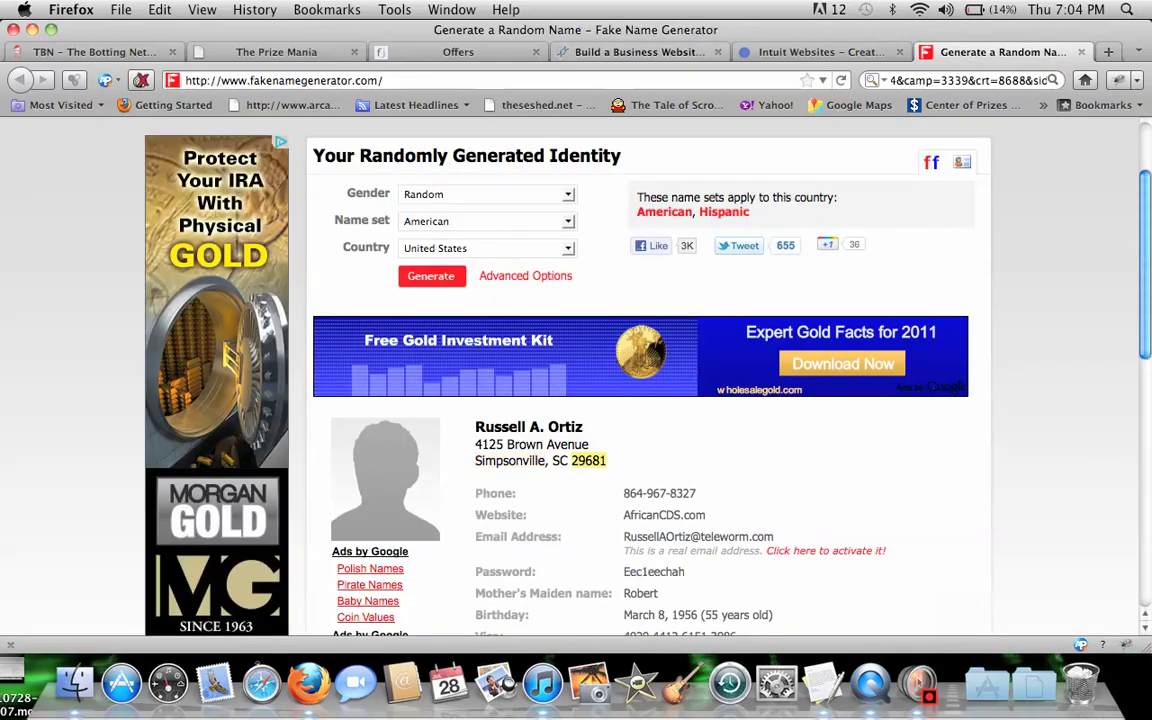
key(super+4)
key(super+5)
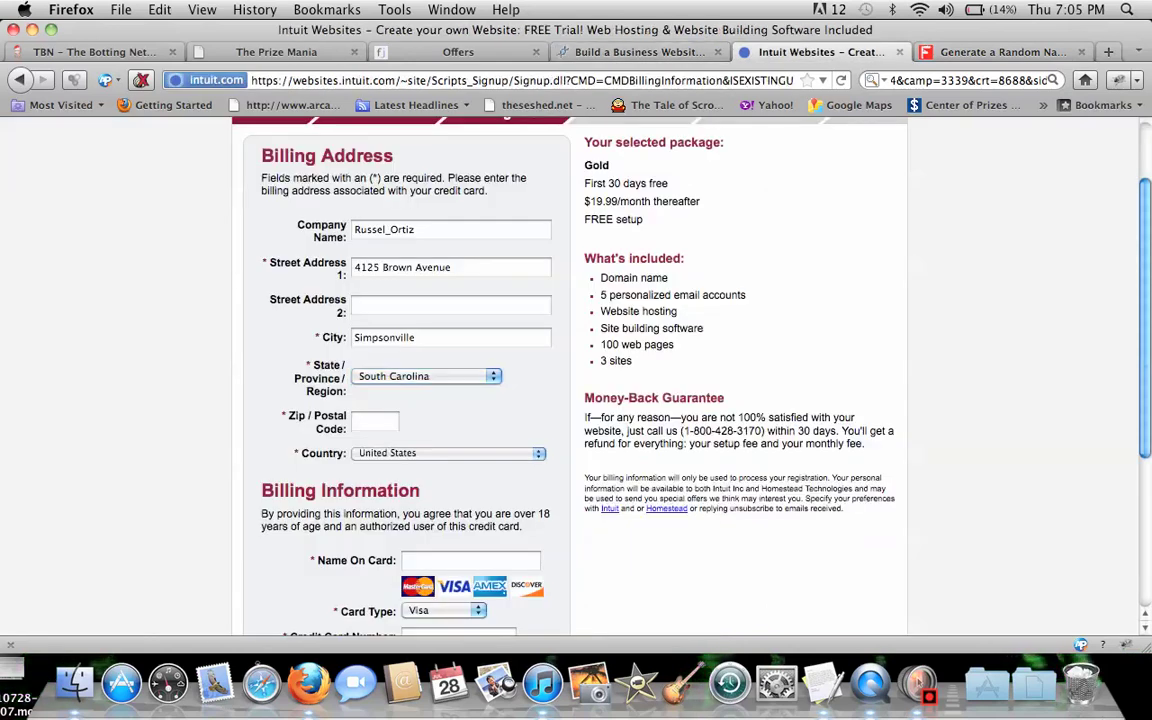
click(375, 421)
text(29681)
scroll(375, 400, down, 3)
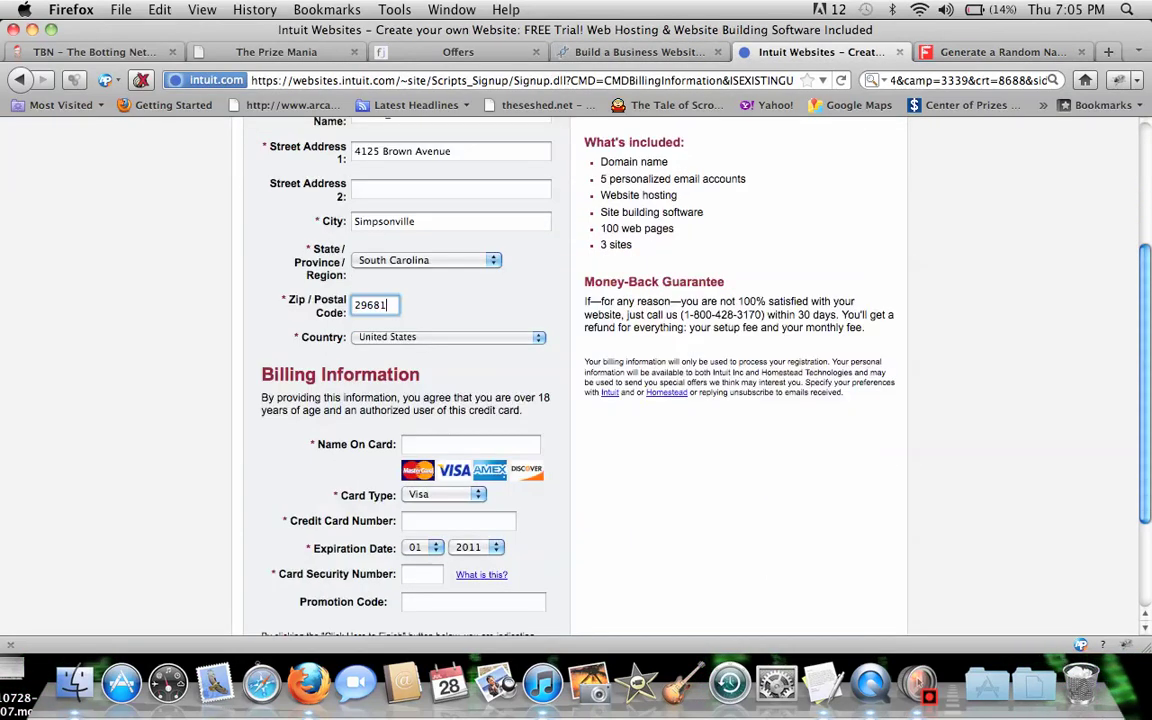
key(Tab)
key(Tab)
scroll(576, 380, up, 3)
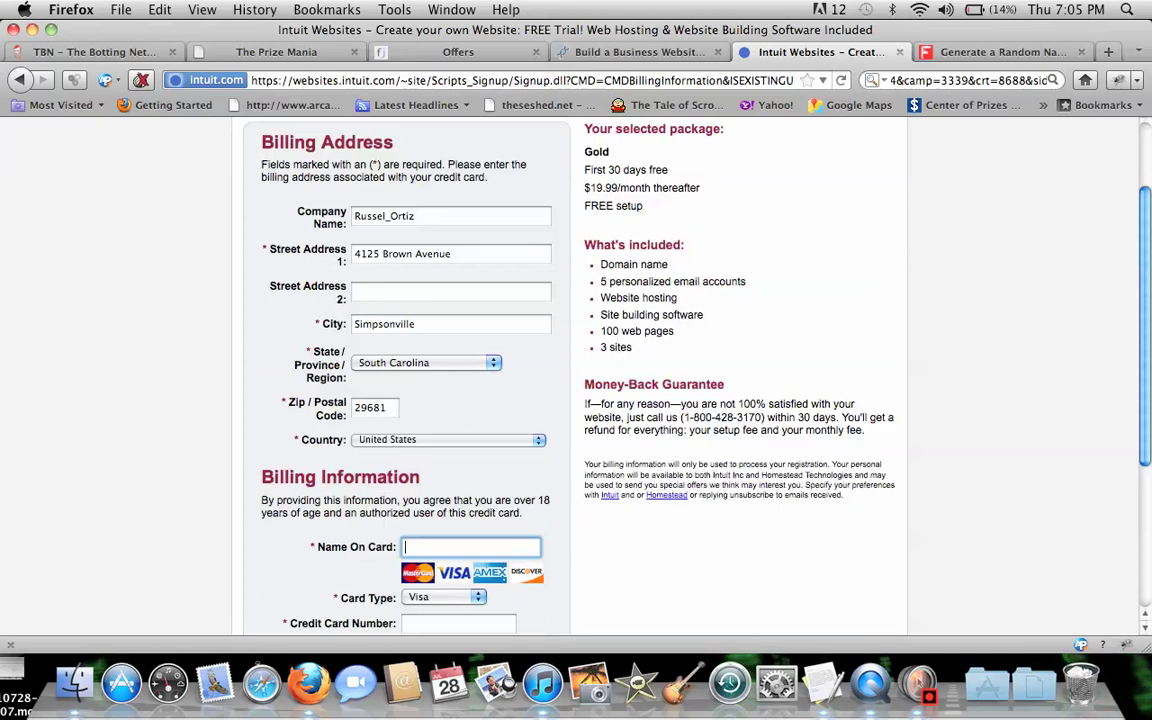
Type the cardholder's name into the Name On Card field.
scroll(576, 380, down, 1)
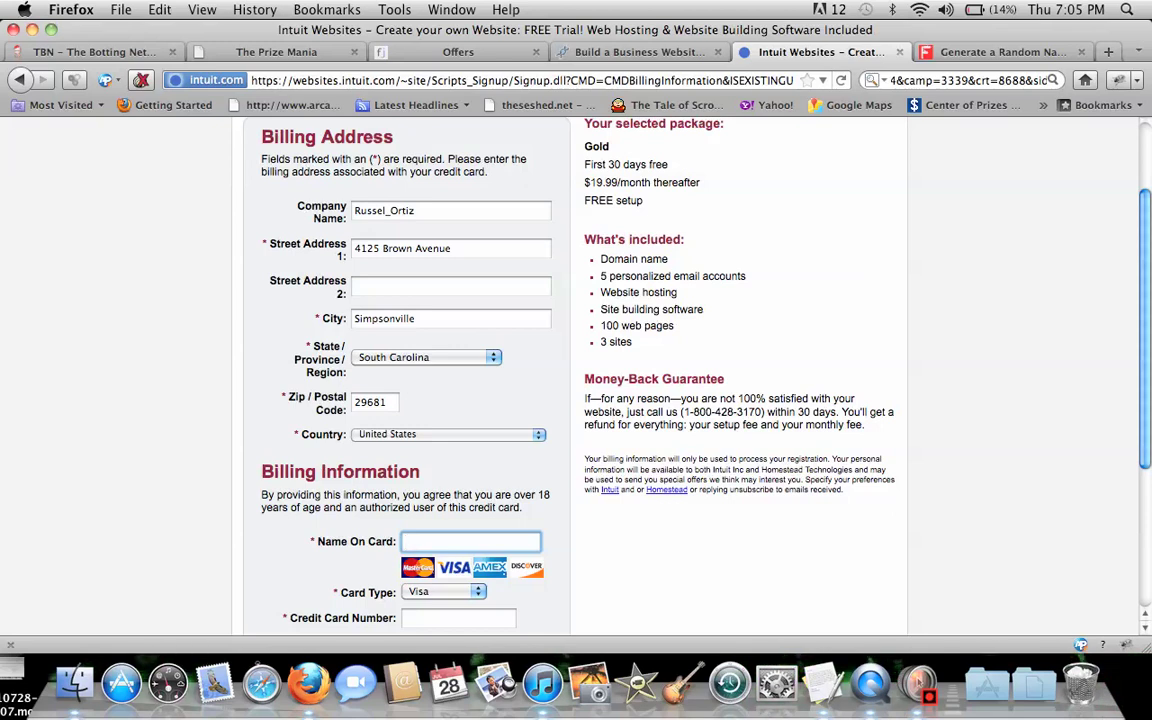
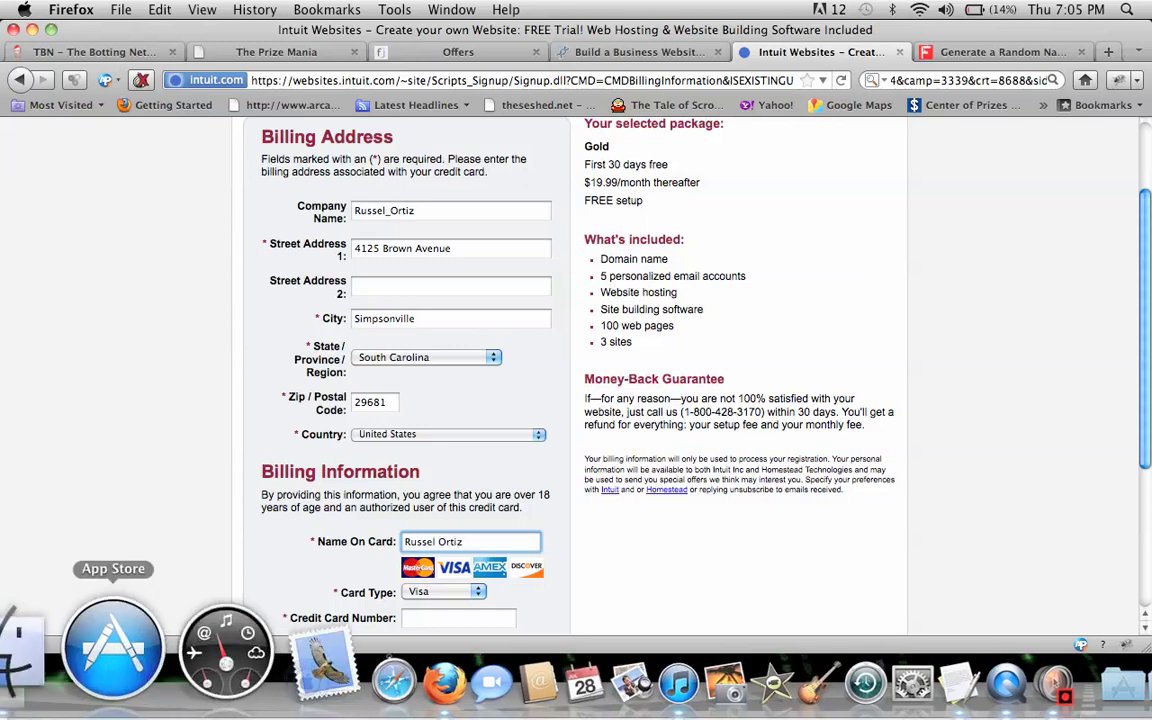
click(1016, 650)
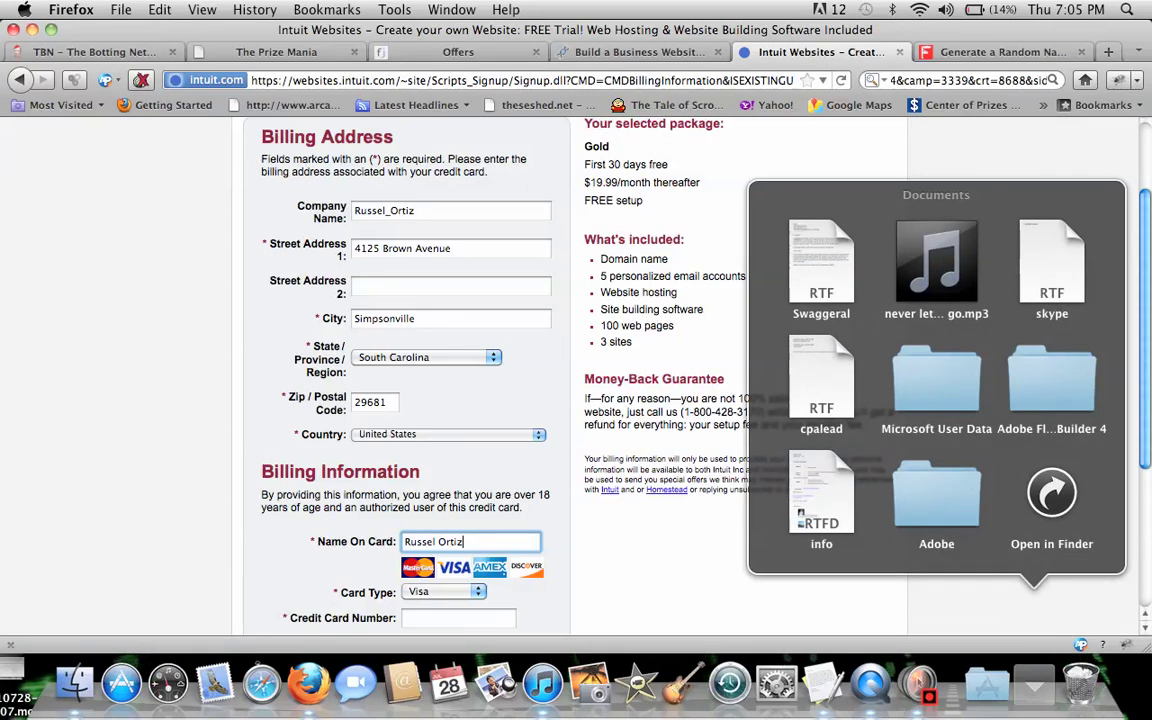
key(Escape)
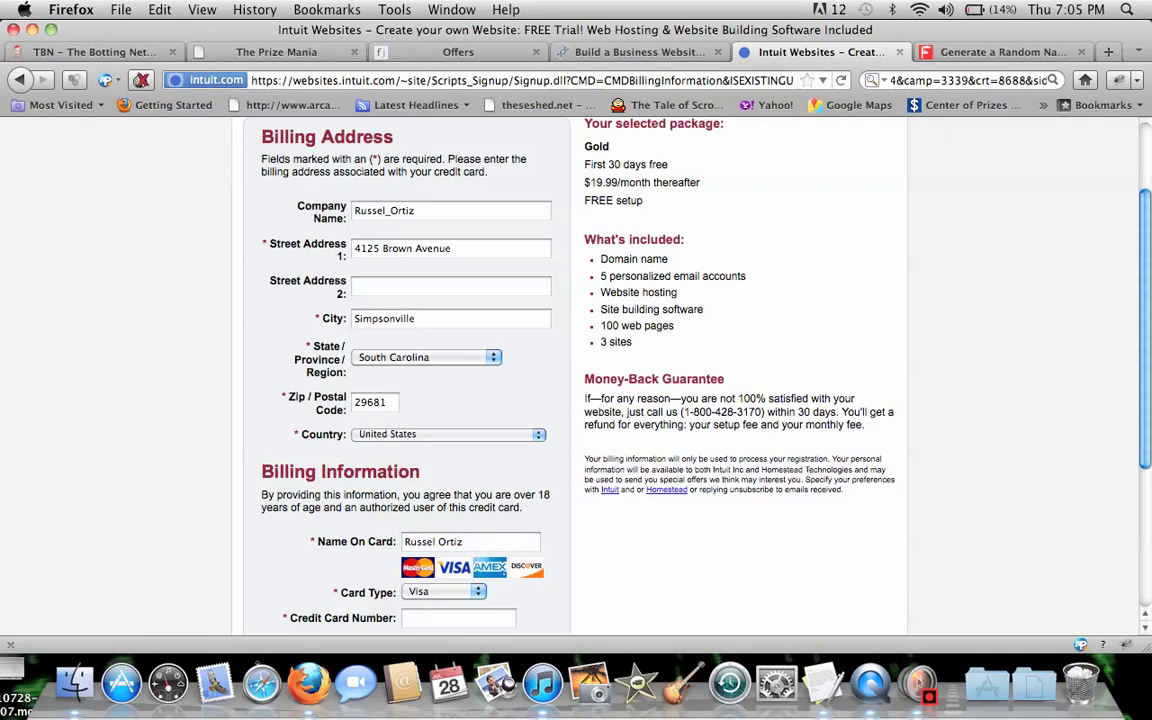
scroll(575, 380, down, 2)
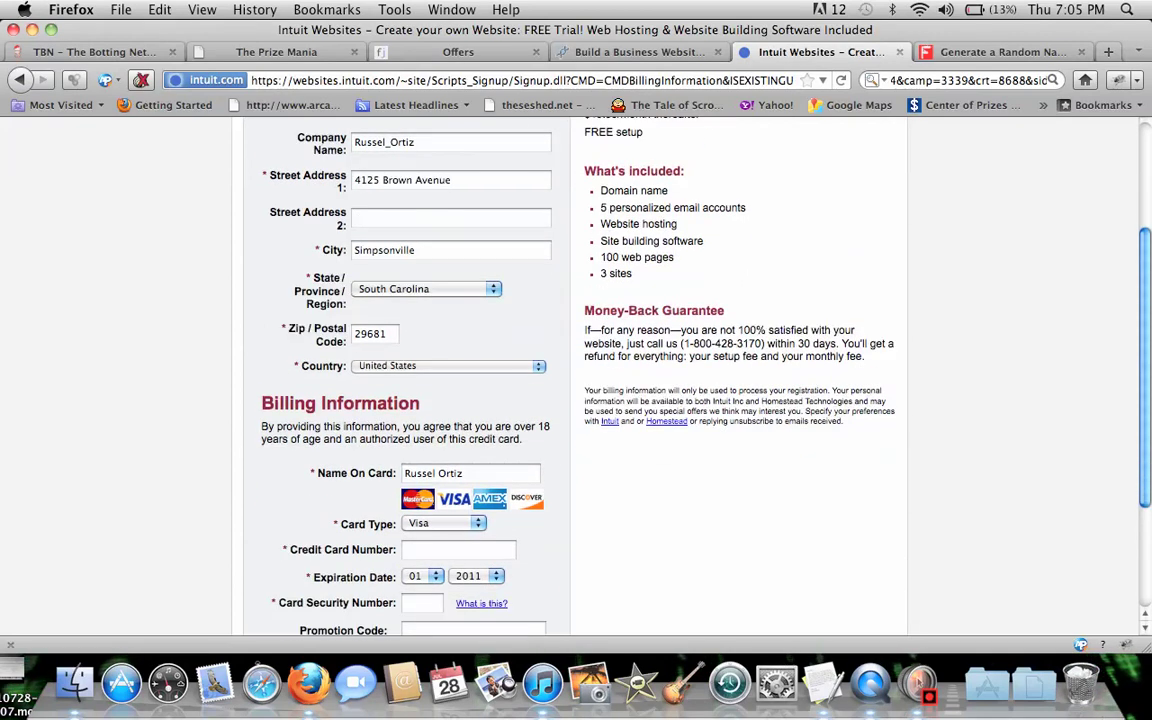
Check the Card Type list and keep Visa as the card type.
click(440, 523)
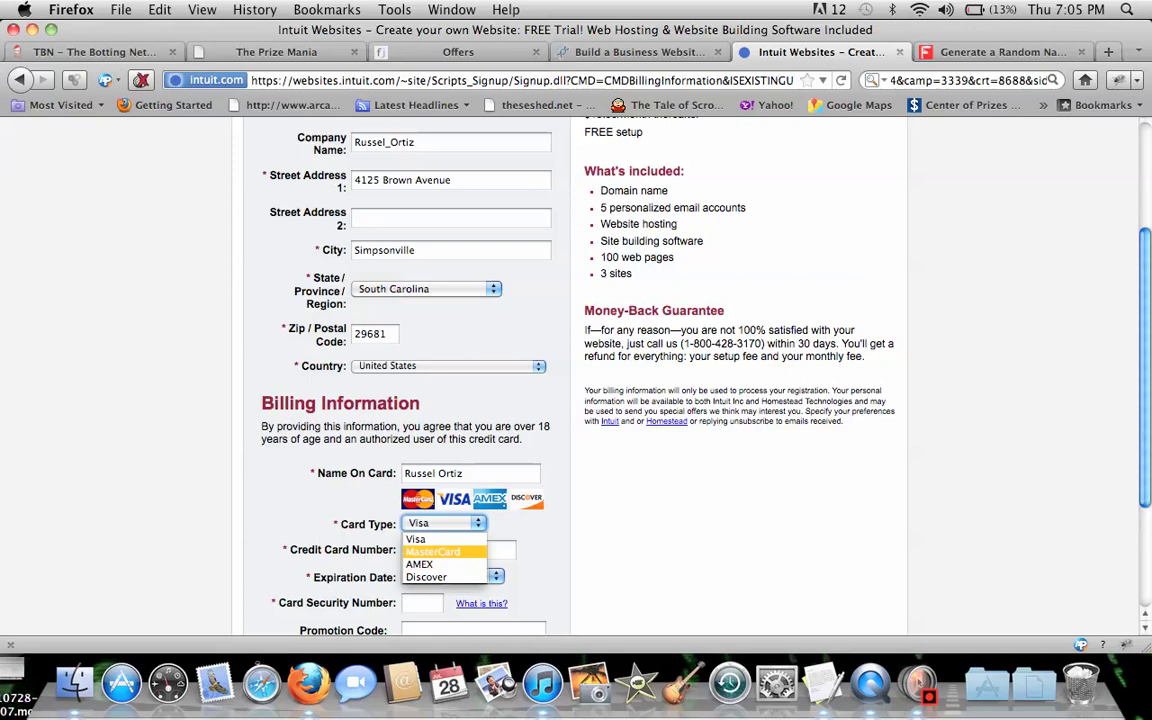
key(Escape)
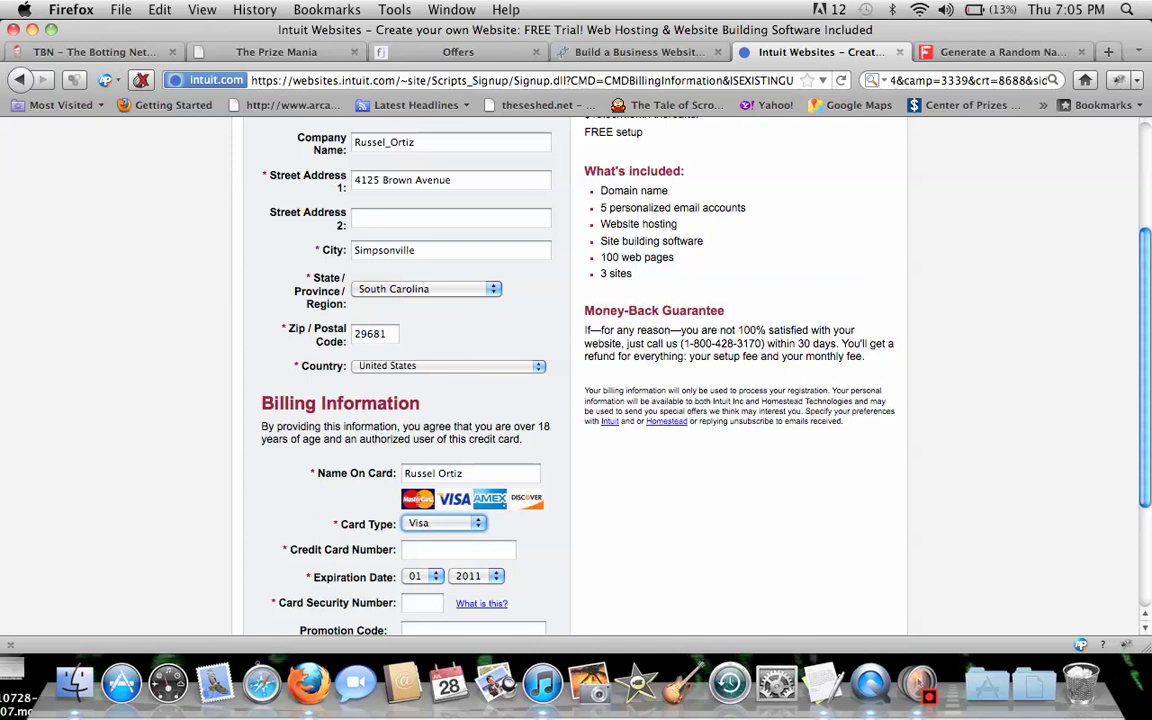
key(Tab)
scroll(636, 371, down, 1)
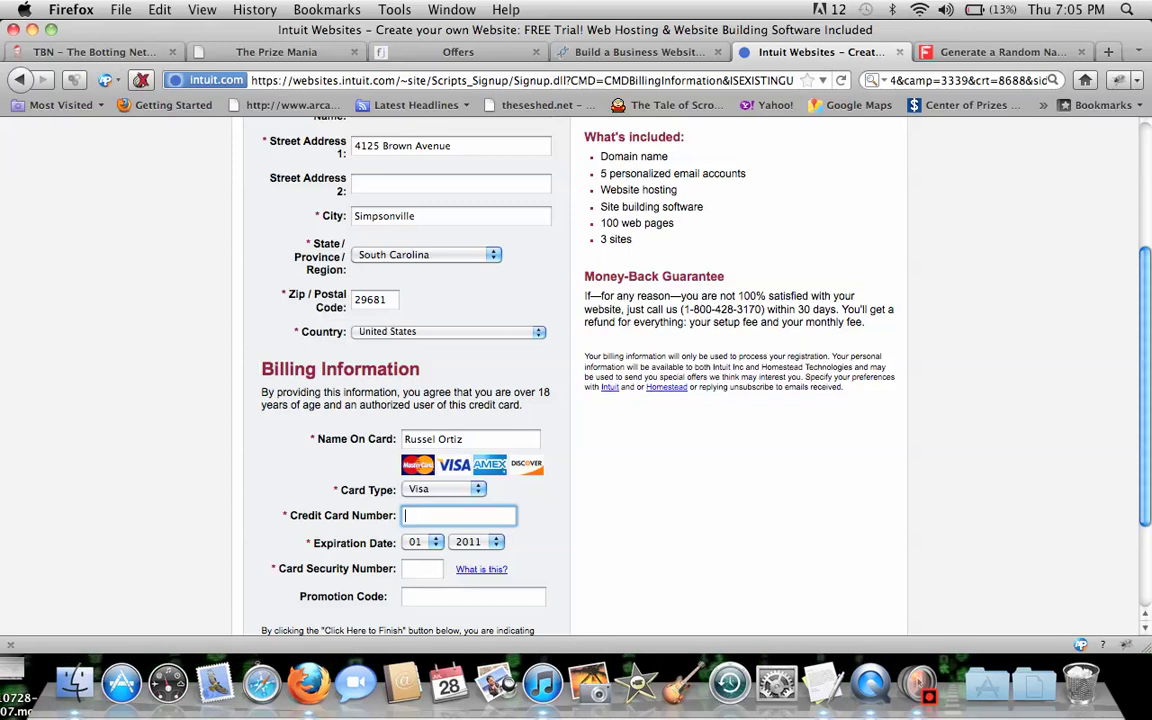
key(super+1)
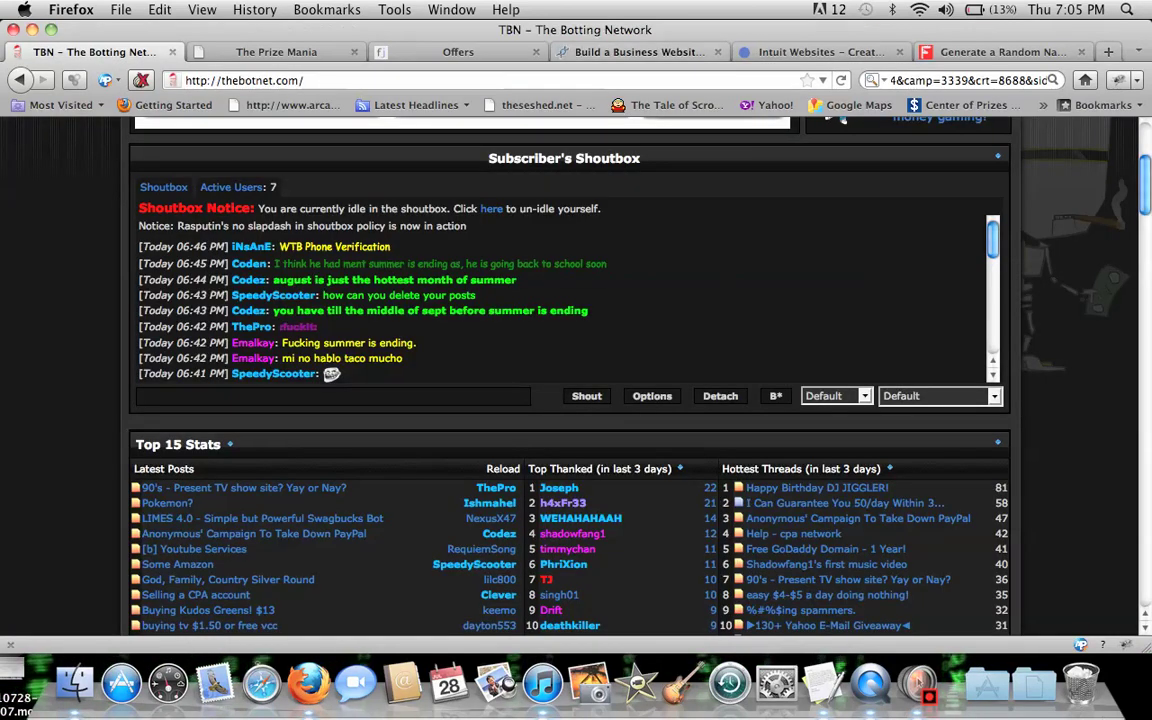
scroll(570, 380, down, 5)
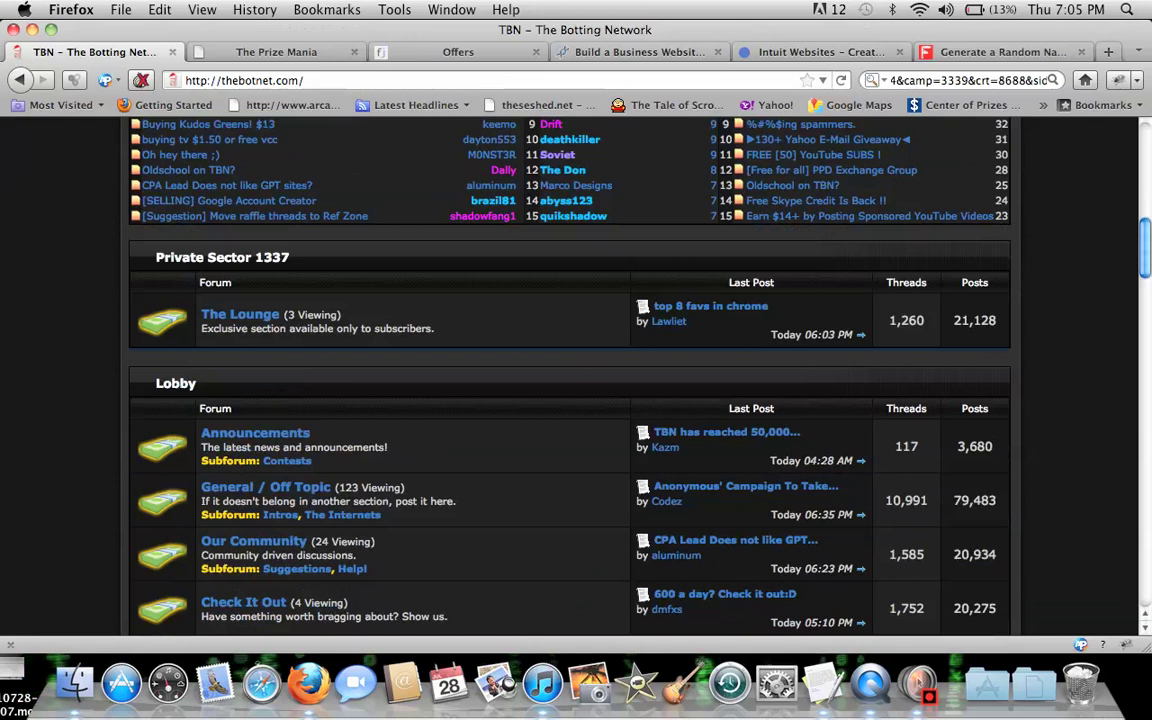
scroll(570, 380, down, 1)
scroll(570, 380, down, 5)
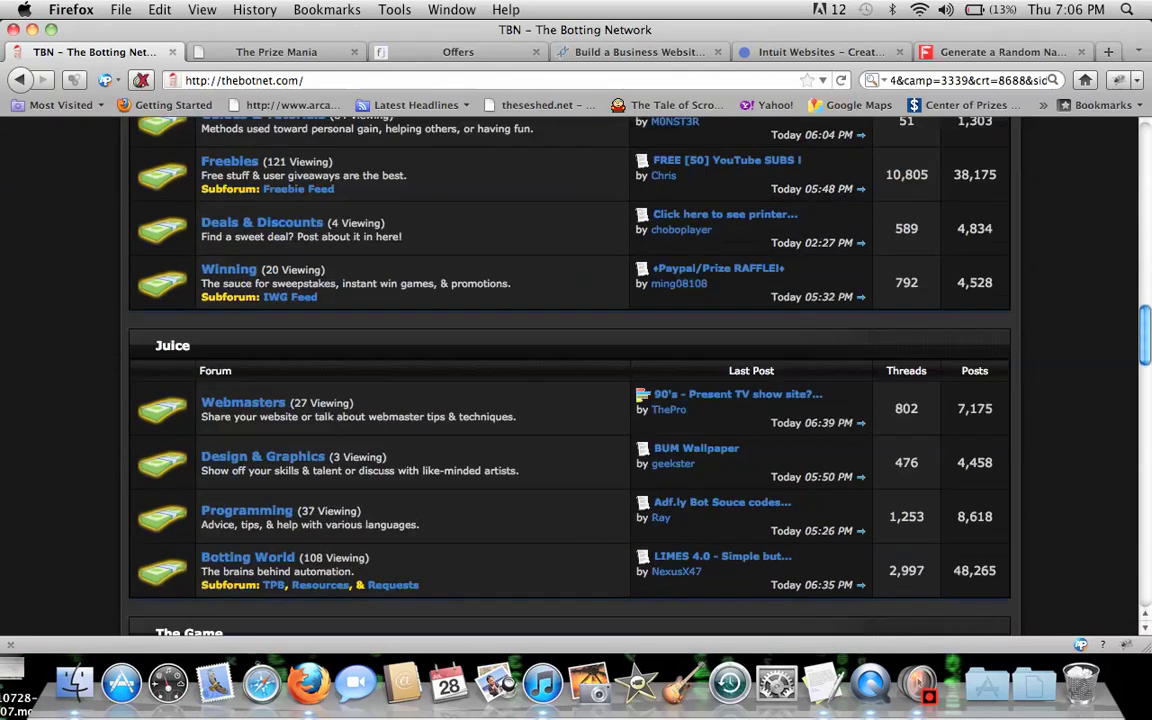
scroll(570, 380, down, 4)
scroll(570, 380, up, 1)
scroll(570, 380, down, 2)
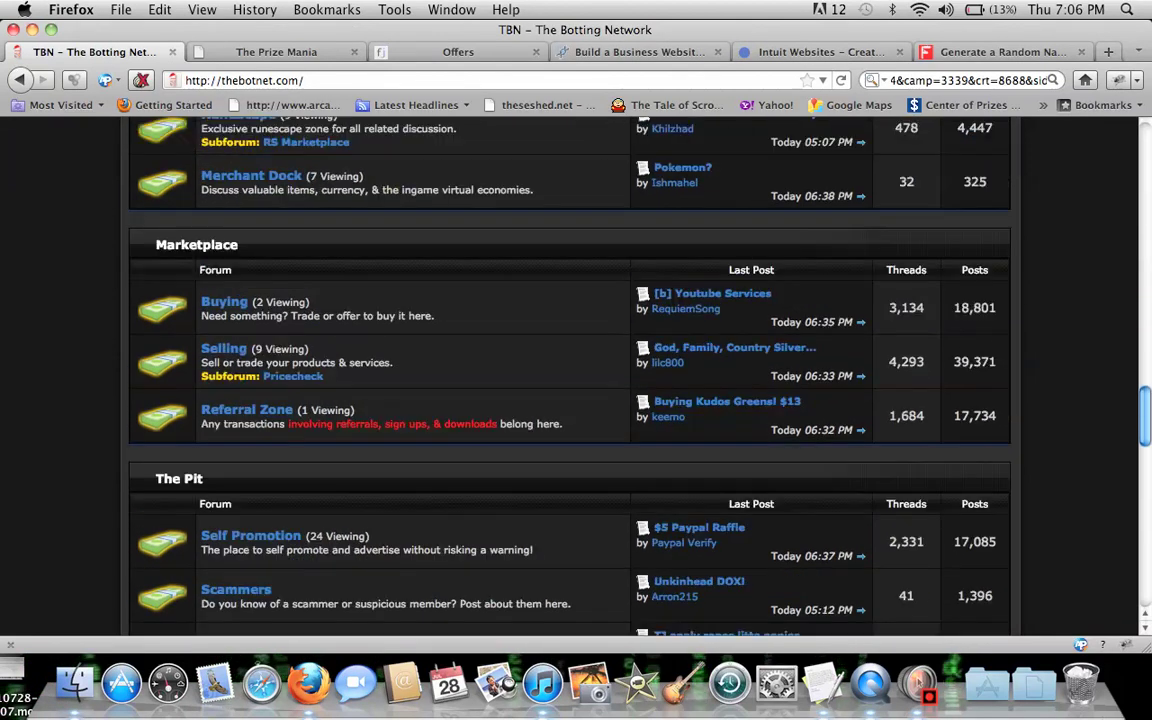
key(super+5)
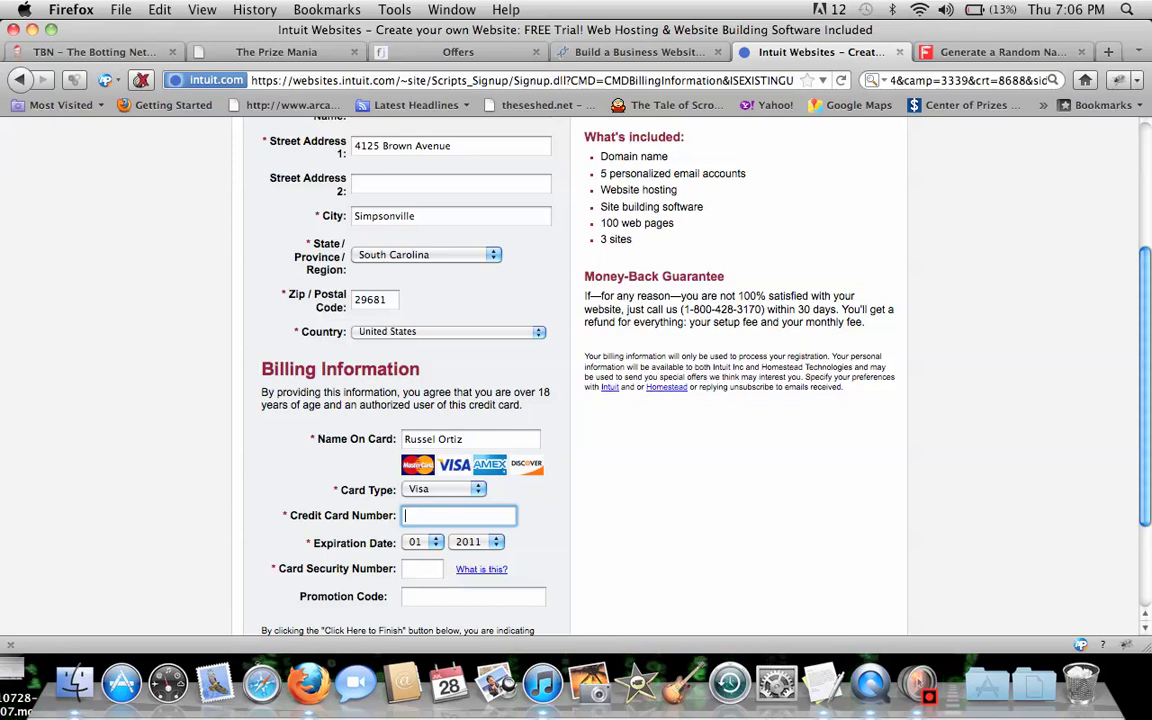
Set the card expiration to month 07 and year 2012.
key(Tab)
text(12)
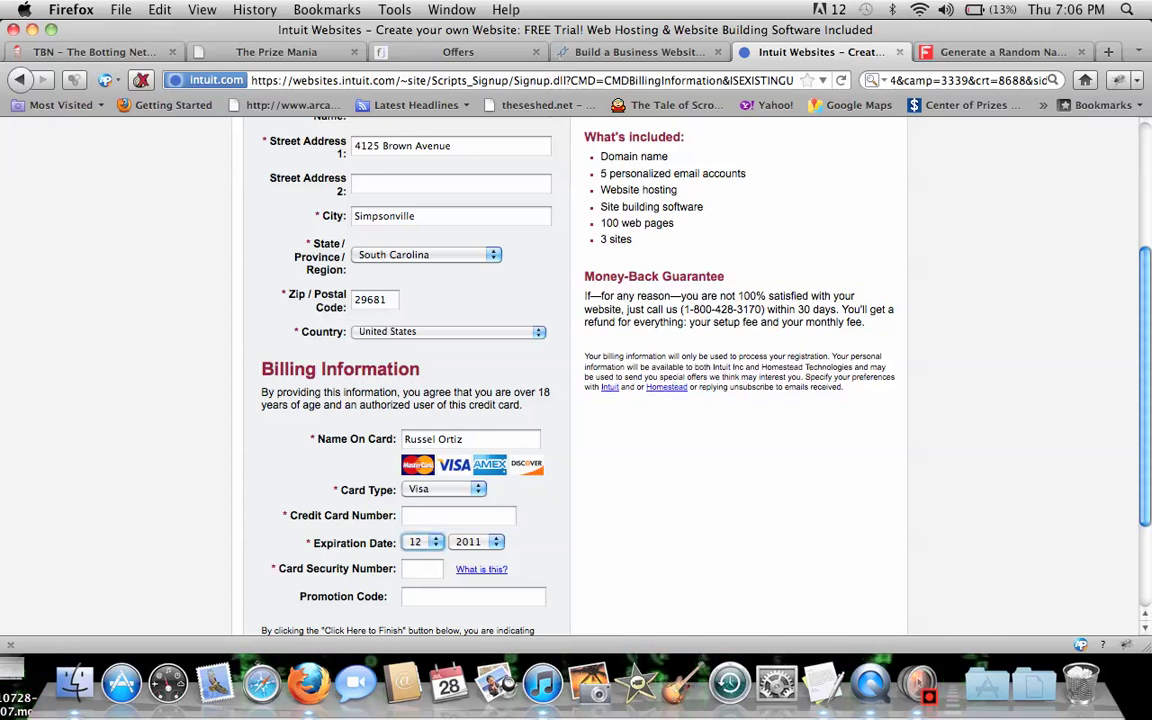
key(space)
key(Up)
key(Return)
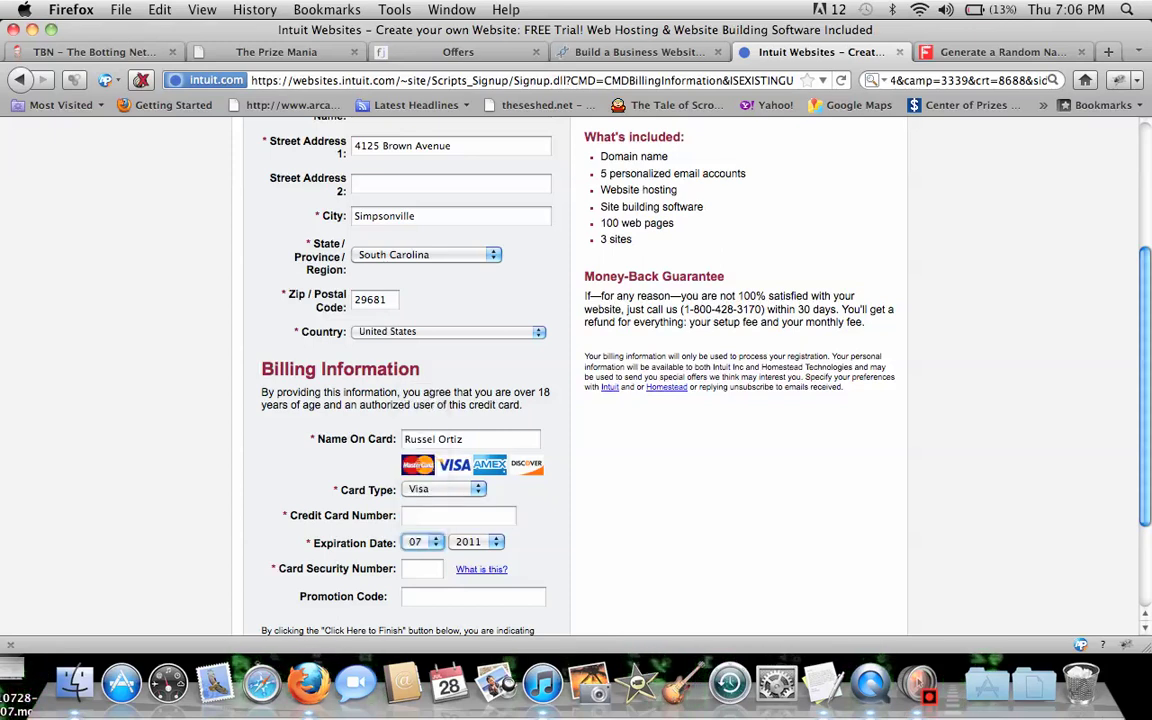
key(Tab)
key(space)
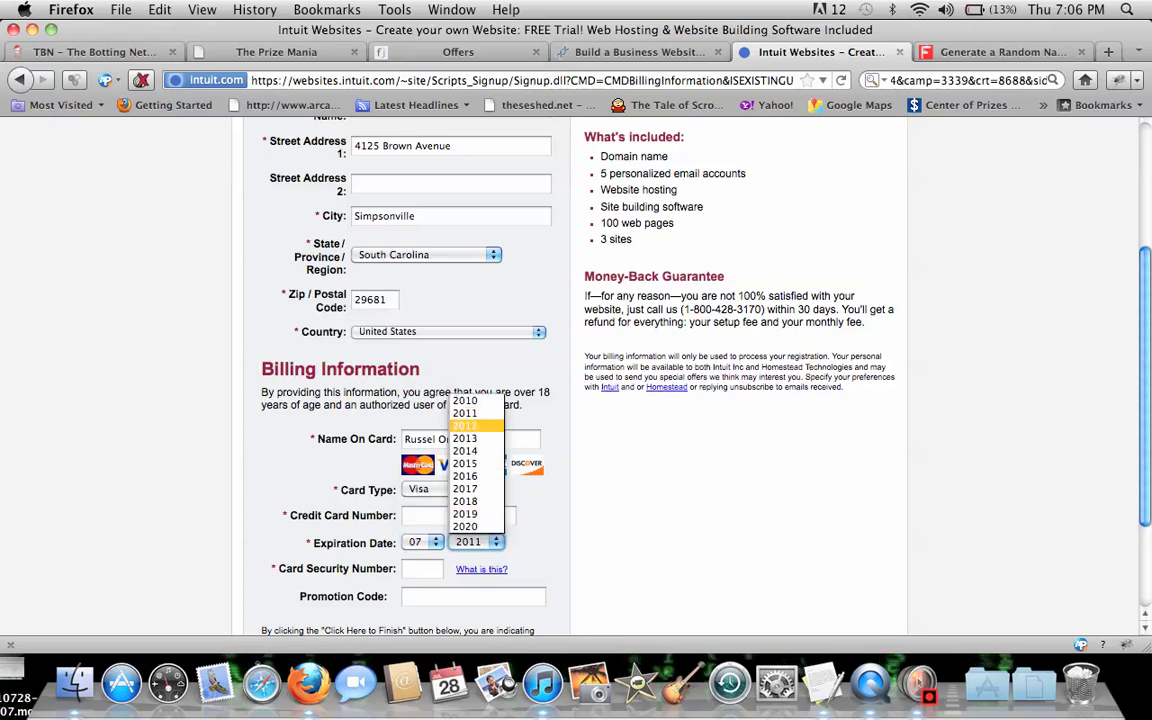
key(Down)
key(Return)
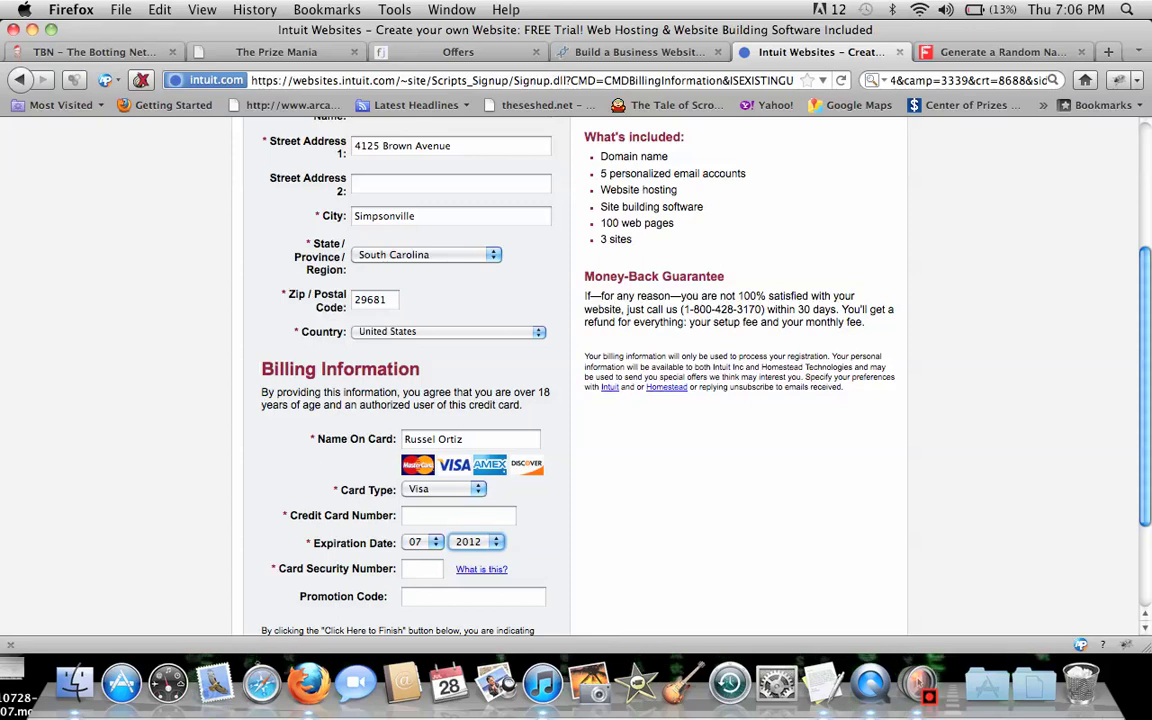
scroll(576, 380, down, 3)
key(shift+Tab)
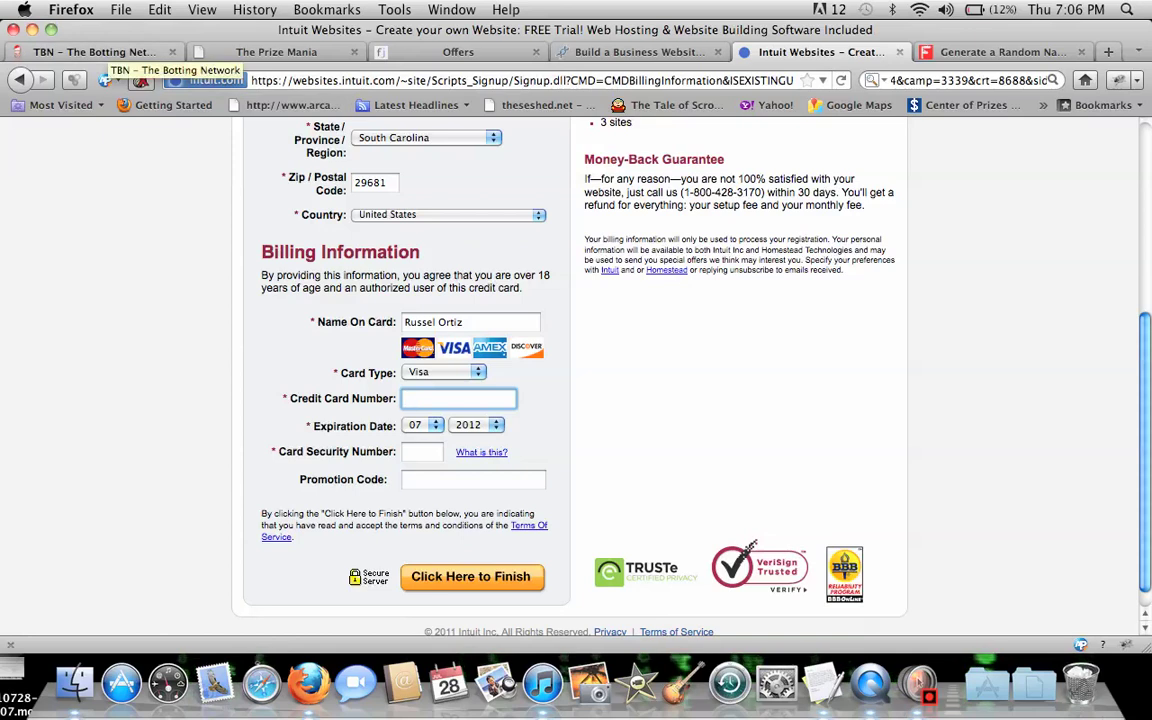
click(100, 52)
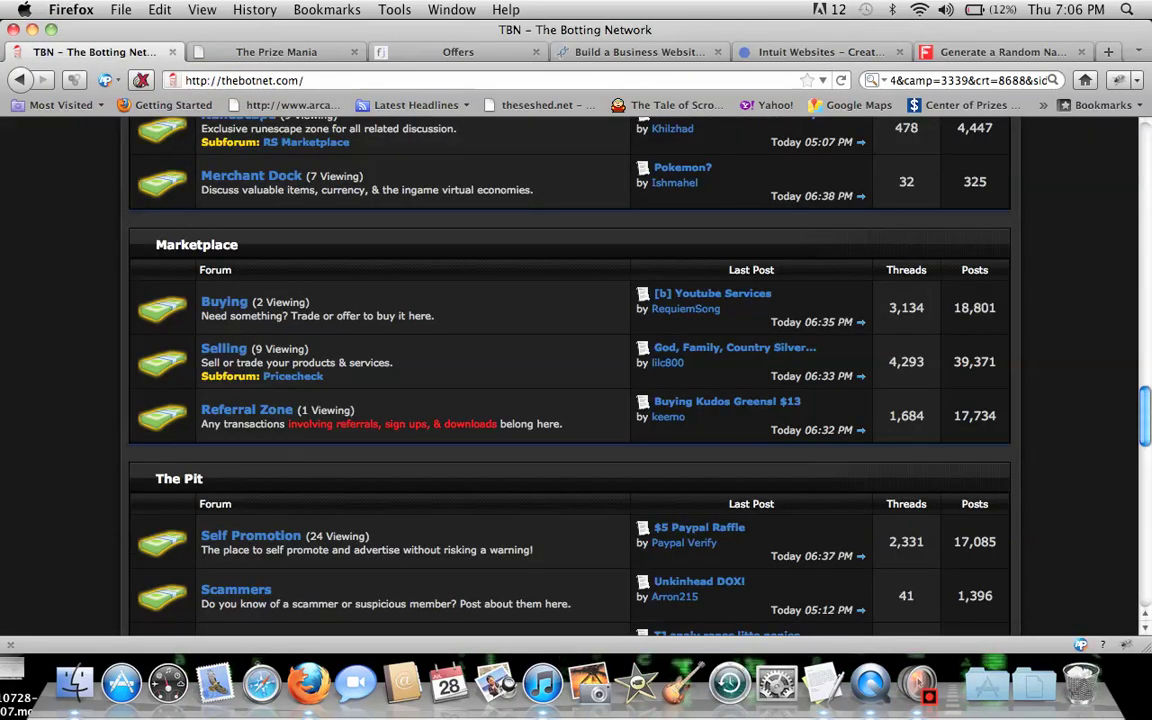
click(810, 52)
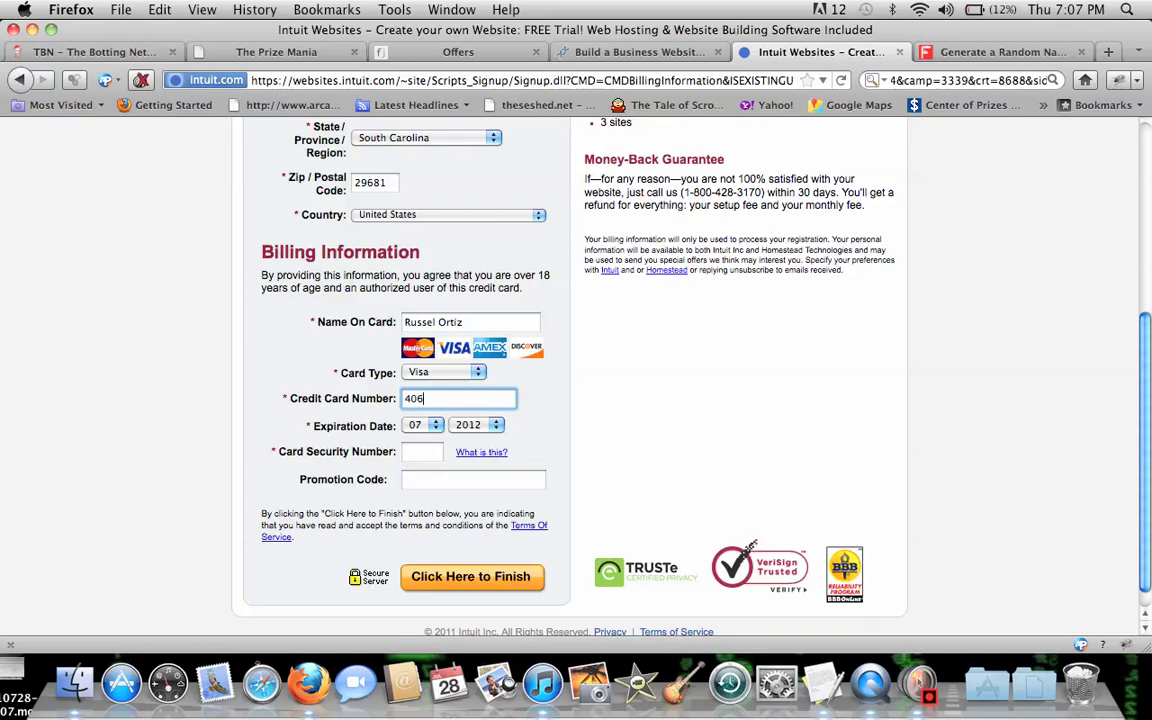
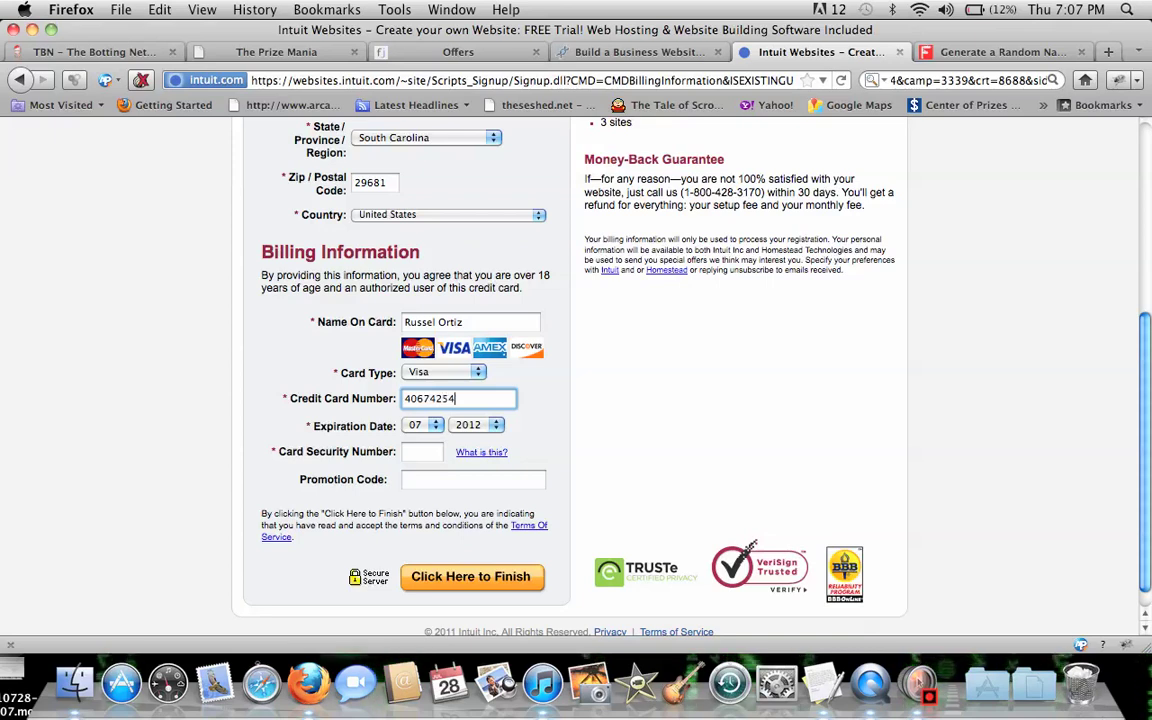